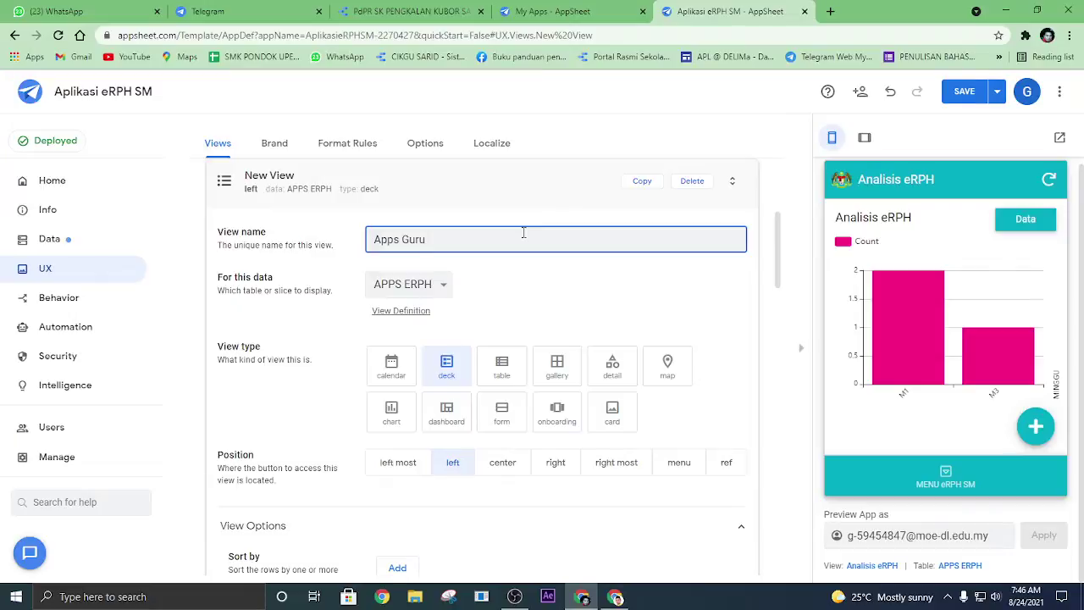
Set the Apps Guru view to use the APPS ERPH data with the deck view type.
click(442, 285)
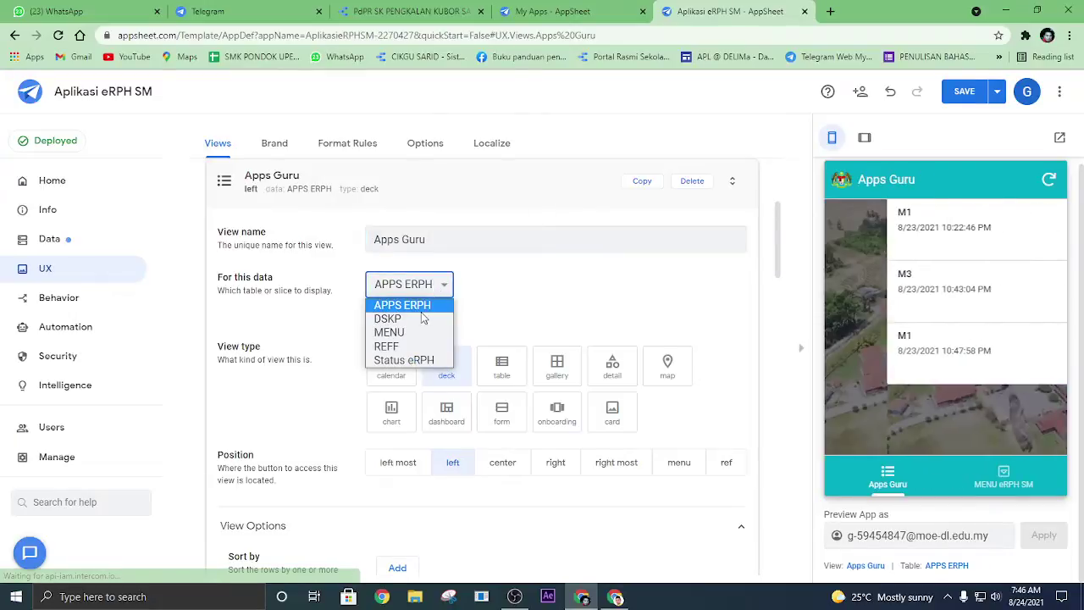
click(425, 307)
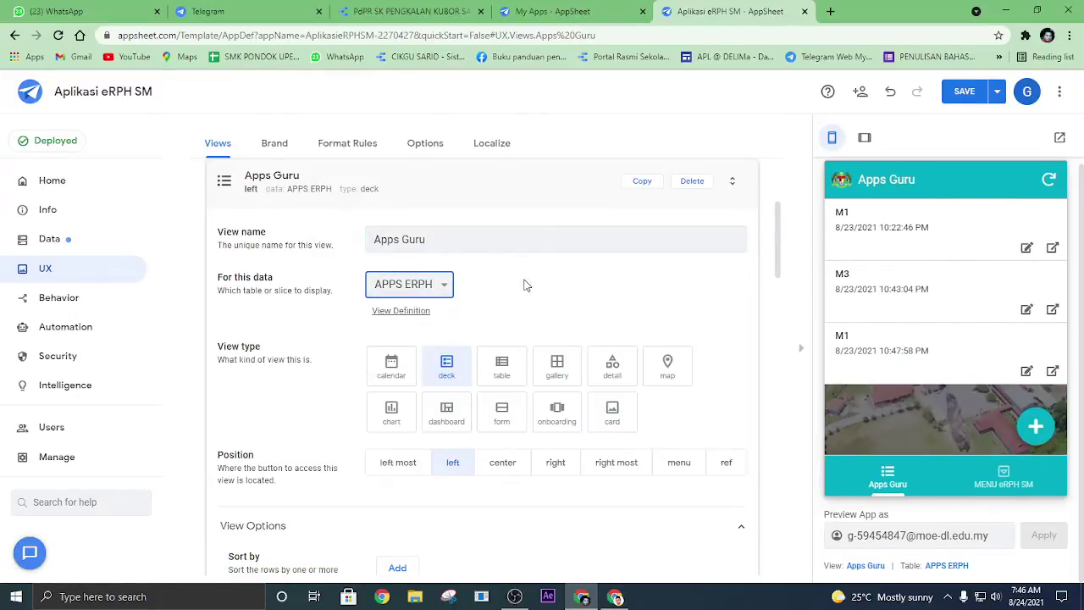
click(450, 370)
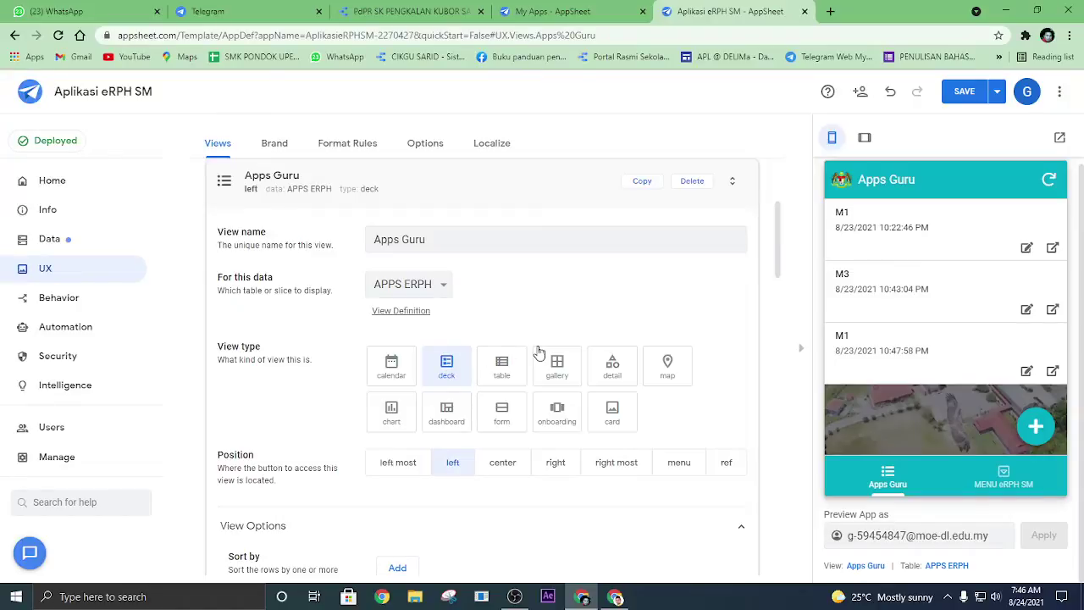
Group the Apps Guru view's rows by the NAMA GURU column.
scroll(519, 364, down, 5)
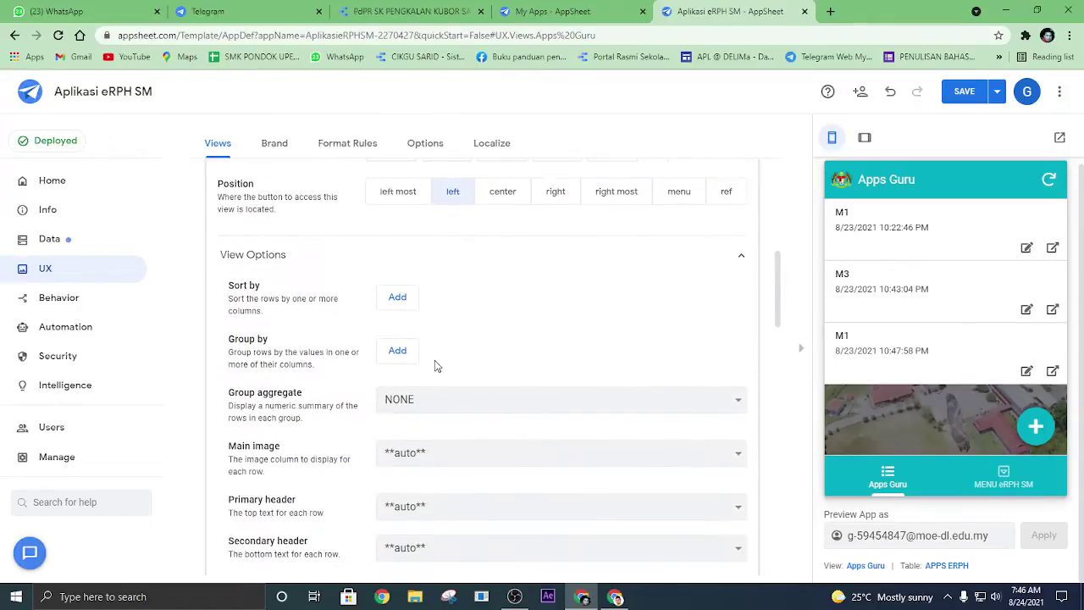
click(398, 353)
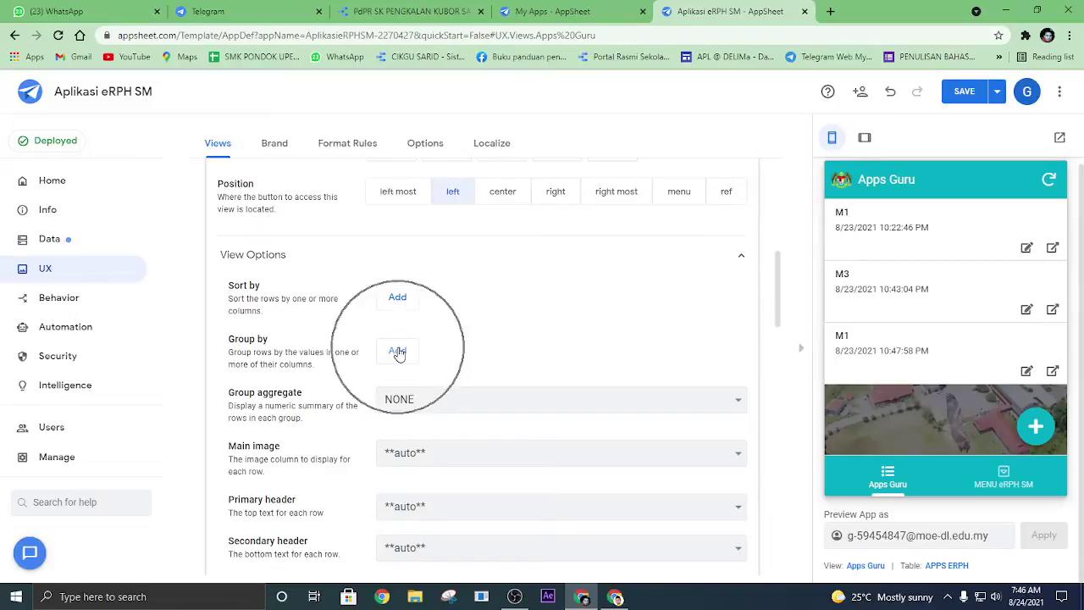
click(398, 352)
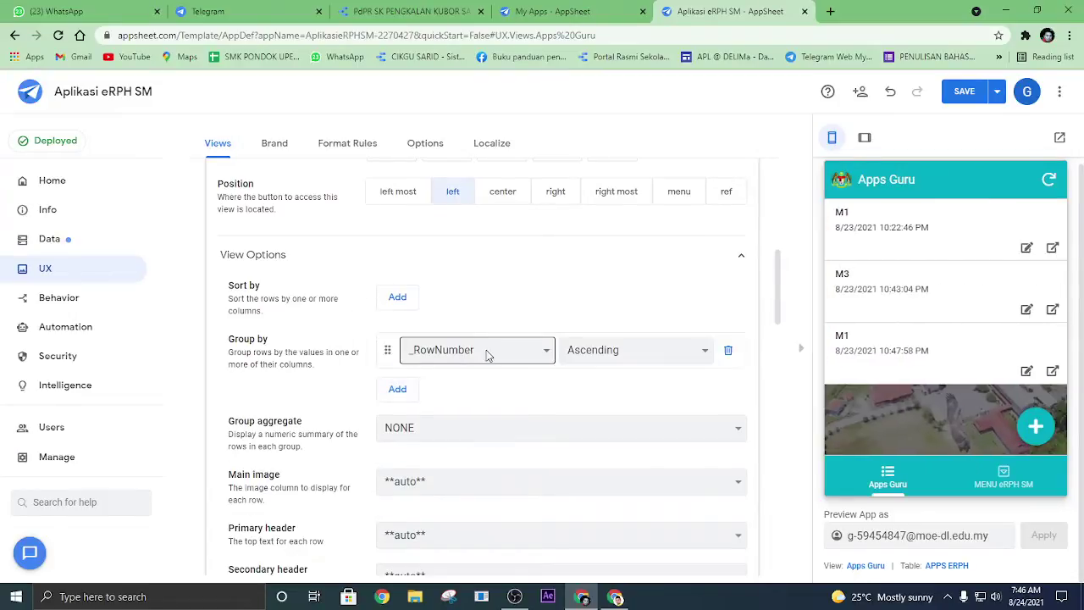
click(488, 349)
scroll(489, 313, down, 1)
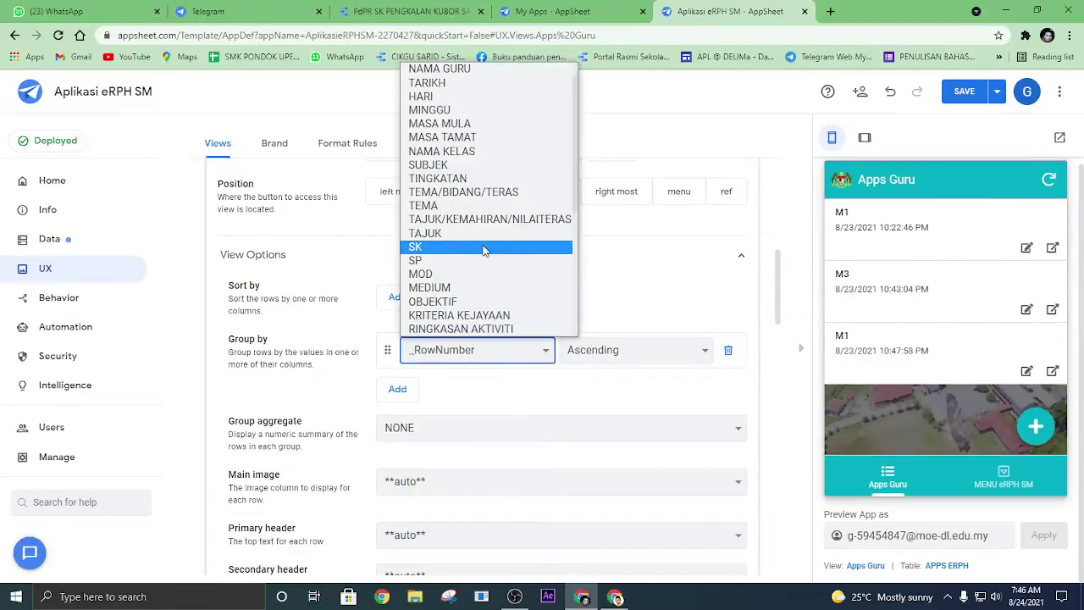
click(506, 70)
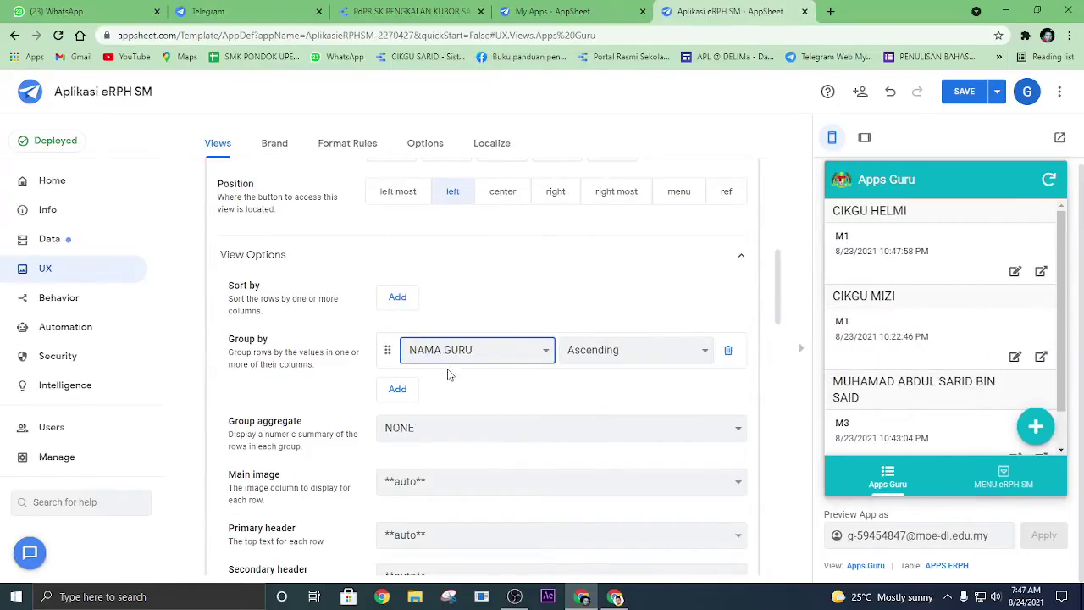
Add a second grouping level by MINGGU to the Apps Guru view and save the app.
click(399, 390)
click(517, 389)
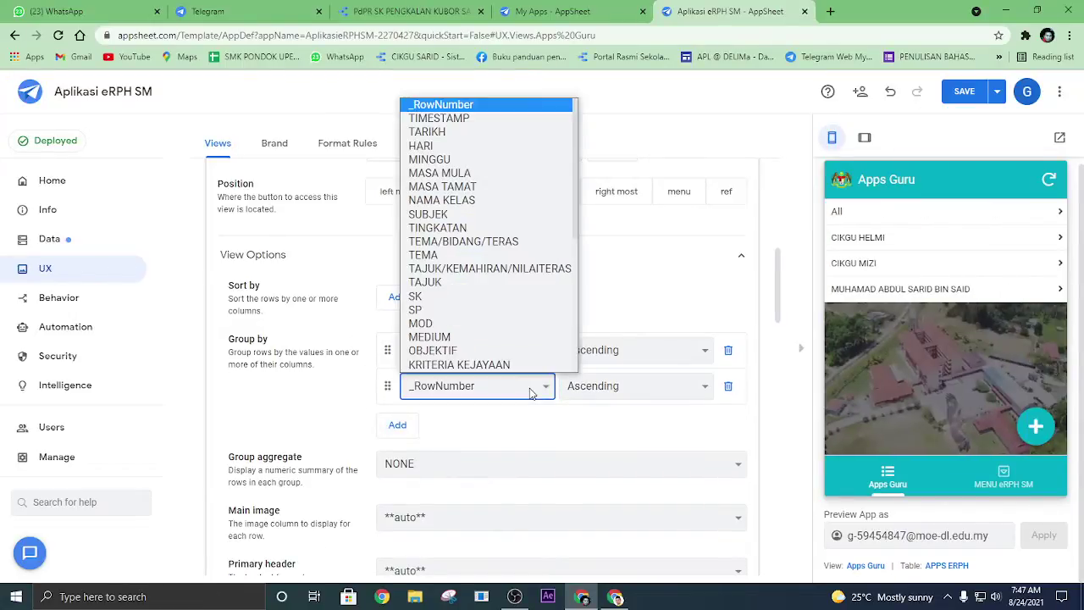
scroll(534, 364, down, 1)
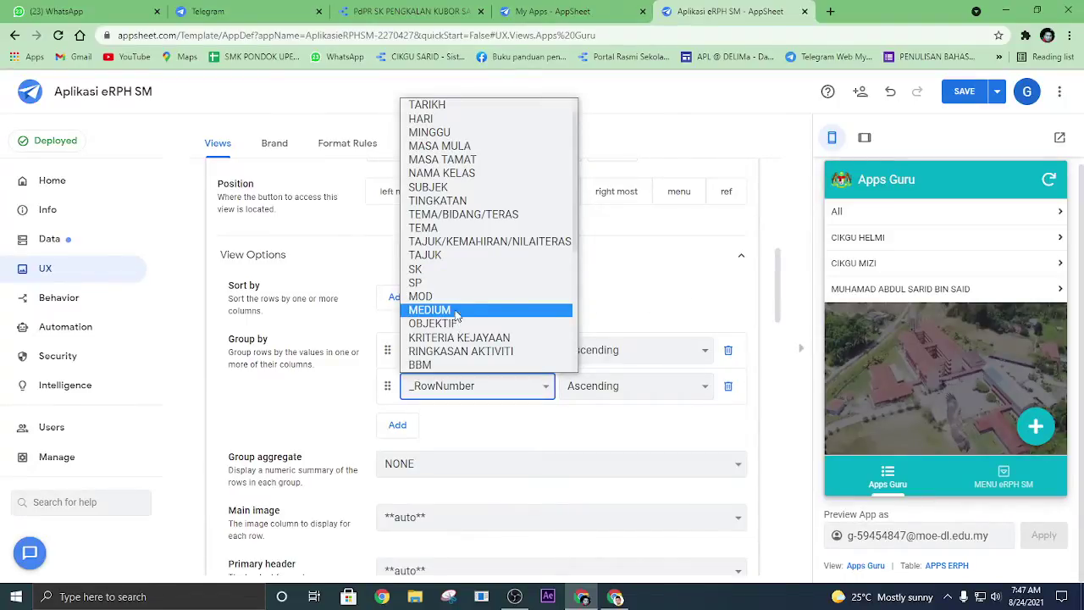
click(466, 133)
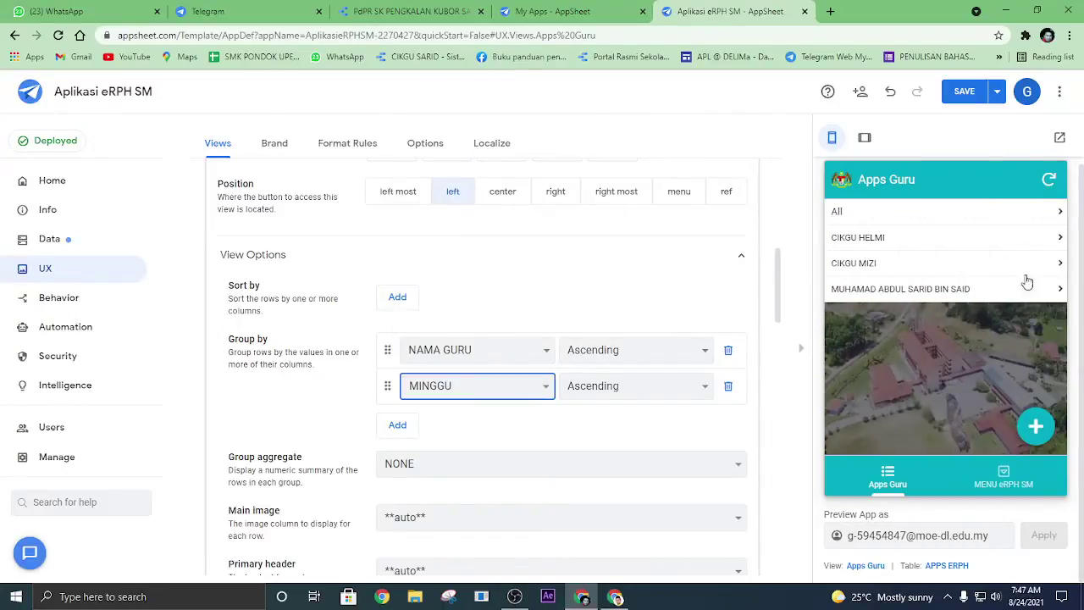
click(962, 94)
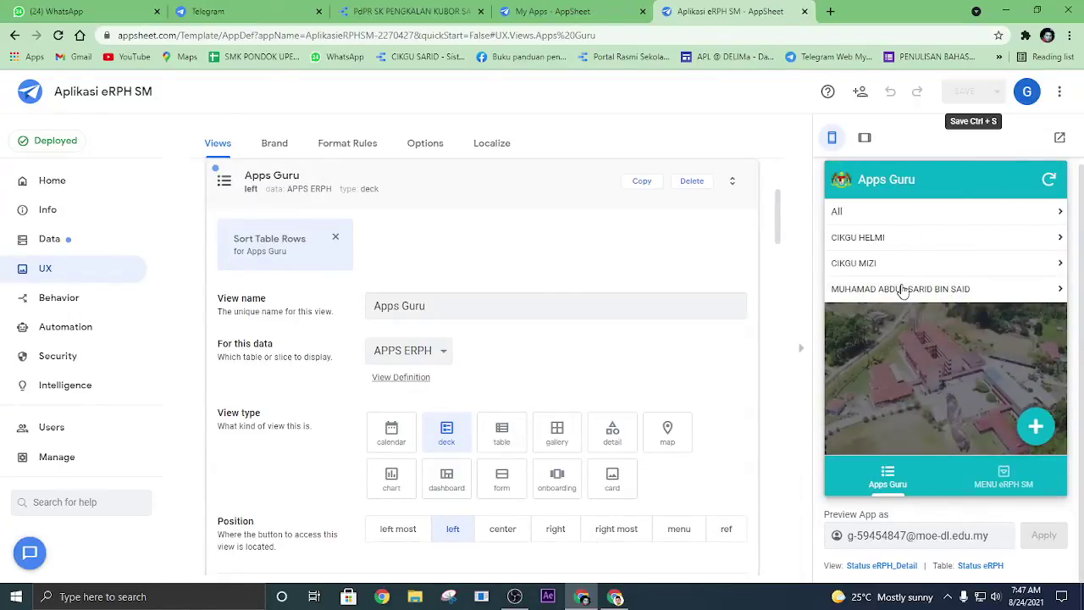
Check the weekly entries of each listed teacher in the Apps Guru view of the app preview.
click(903, 290)
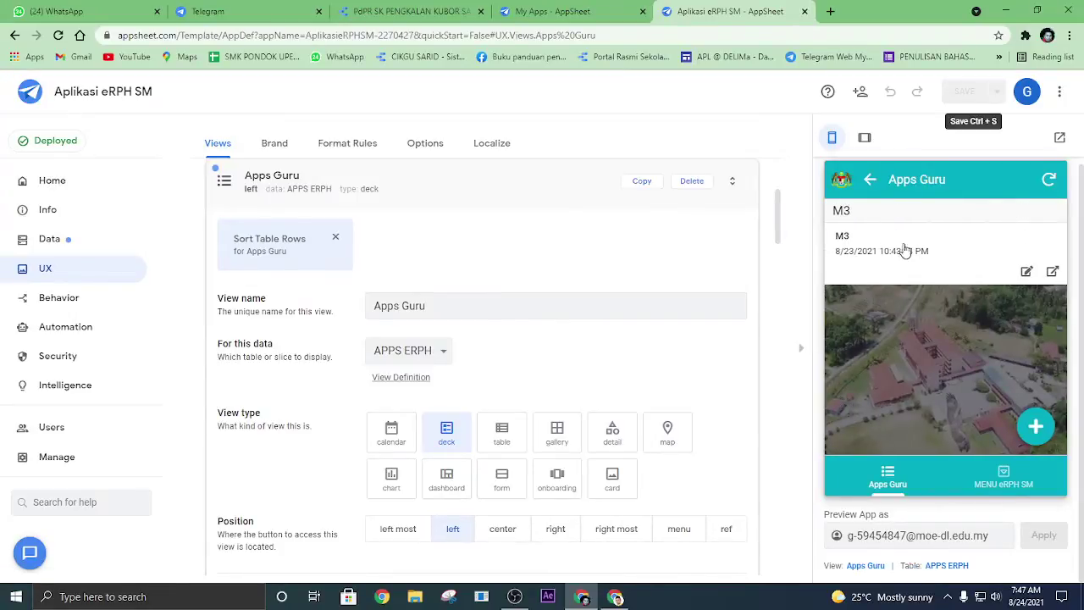
click(869, 180)
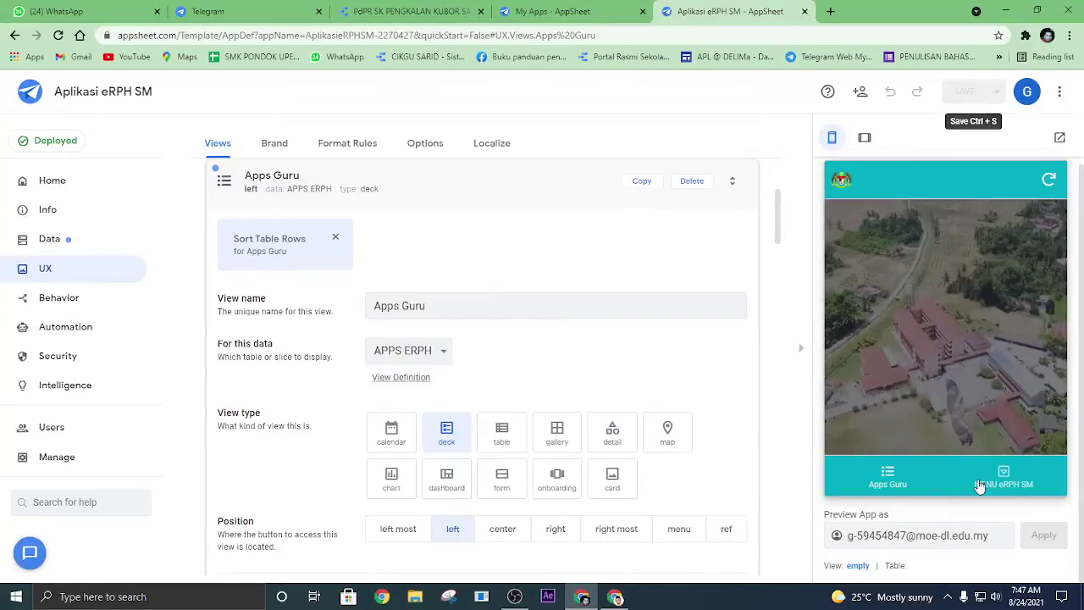
click(888, 477)
click(891, 269)
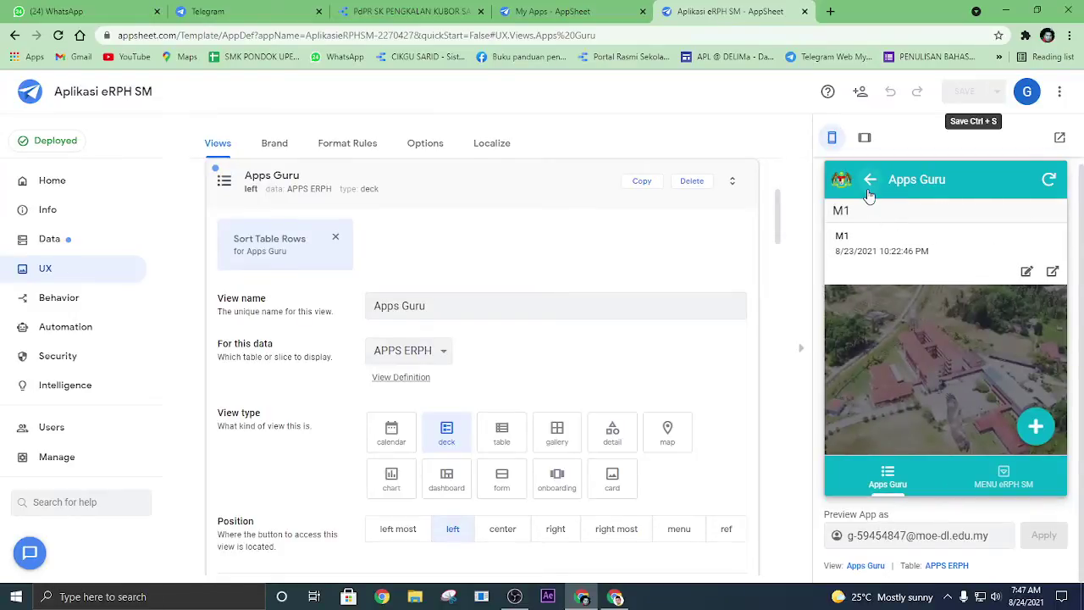
click(869, 194)
click(892, 245)
click(872, 182)
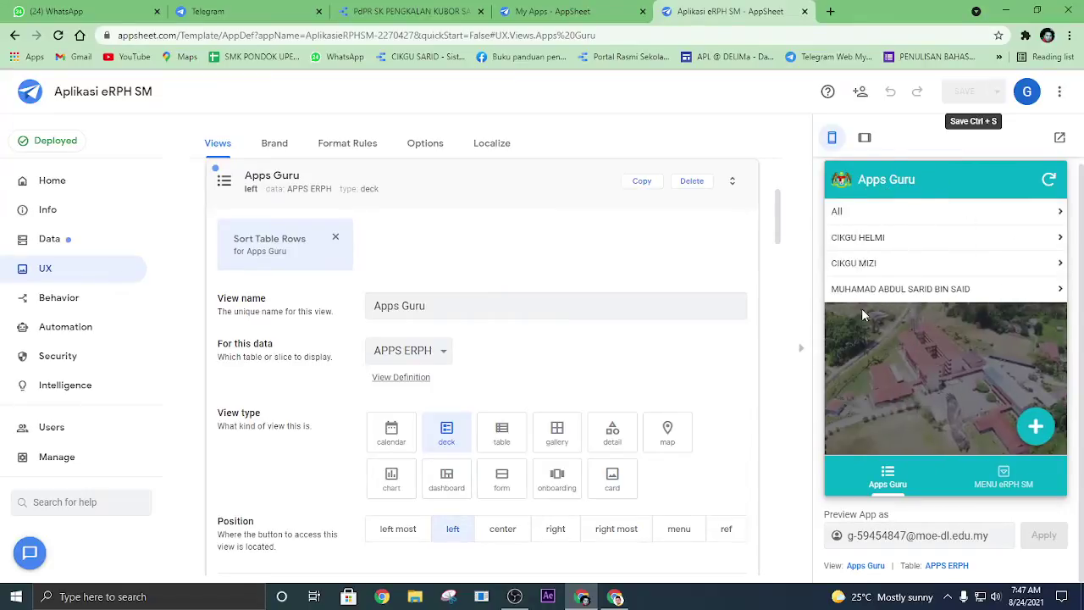
Start a new eRPH entry from MENU eRPH SM in the preview, choosing the last-listed teacher's name and AHAD as HARI.
click(1004, 479)
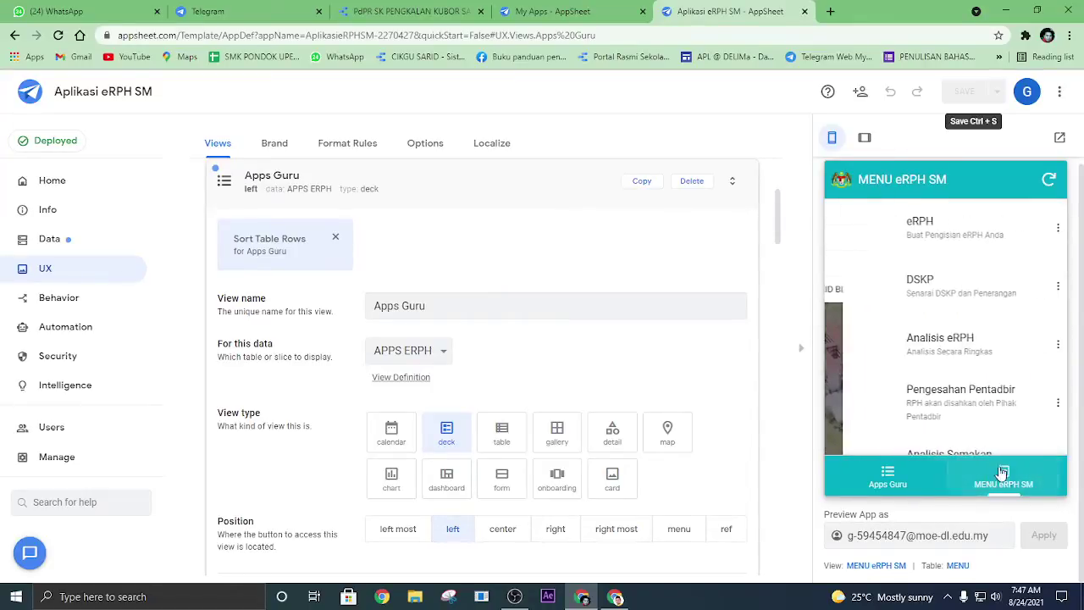
click(887, 224)
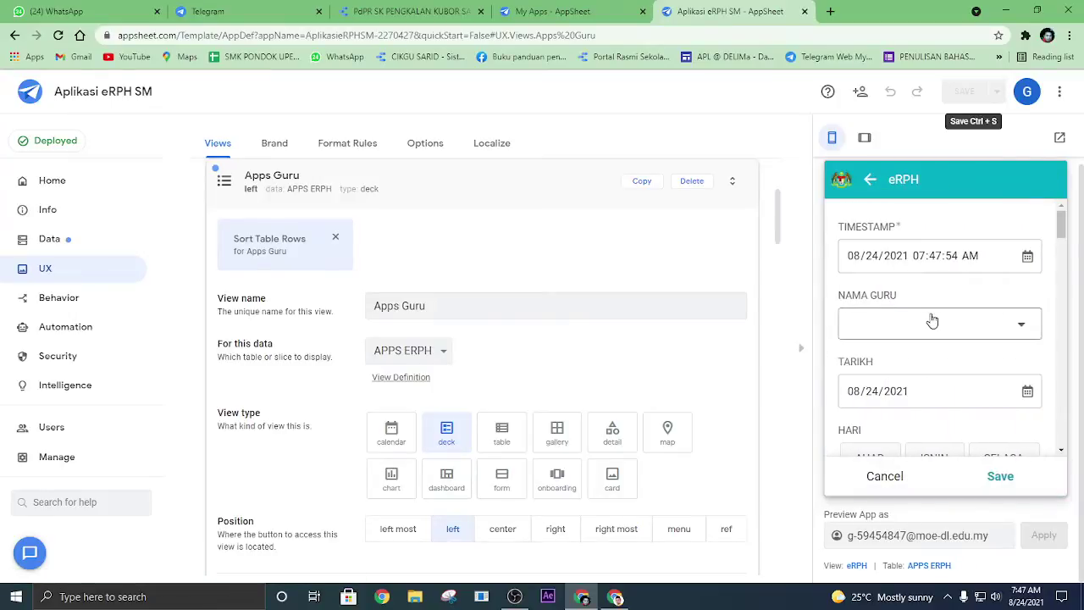
click(932, 320)
click(922, 223)
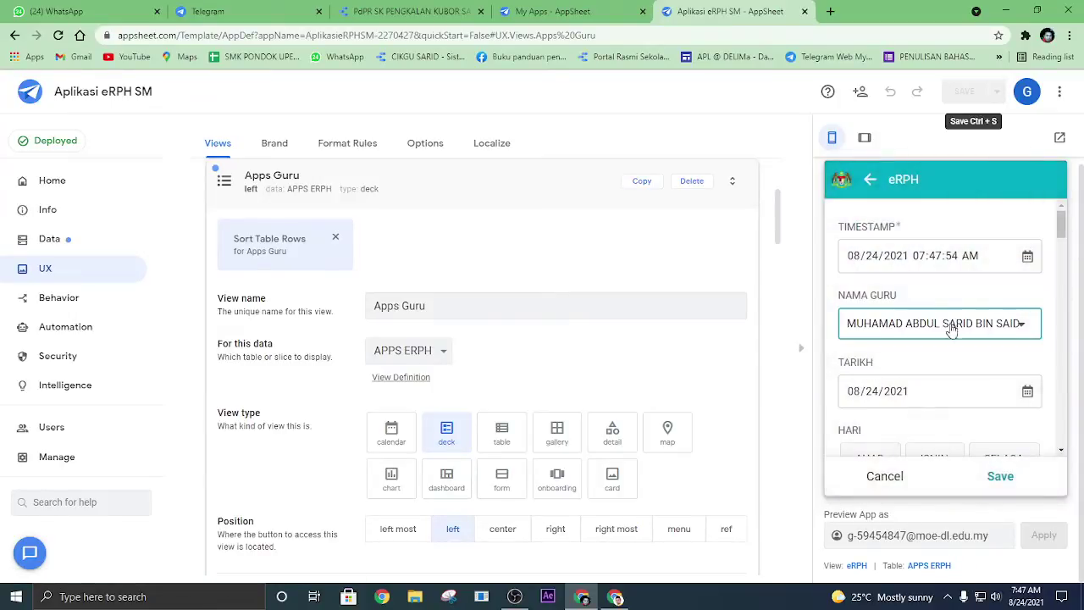
scroll(951, 326, down, 2)
click(869, 333)
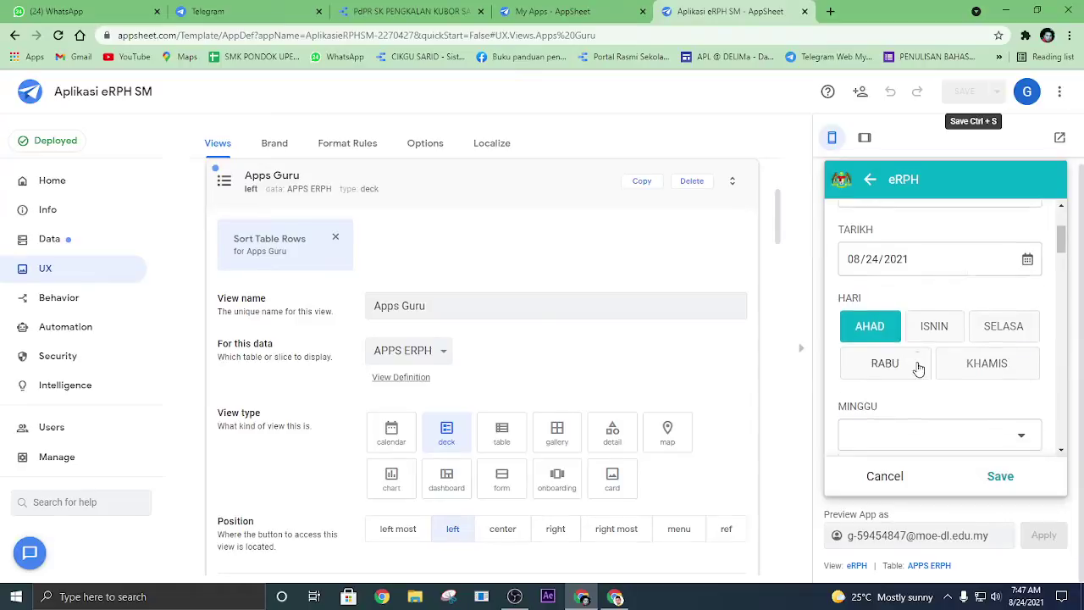
Set the eRPH entry's MINGGU to M3, MASA MULA to 09:00 PAGI and MASA TAMAT to 09:30 PAGI.
scroll(920, 356, down, 2)
click(920, 329)
click(897, 310)
scroll(901, 356, down, 1)
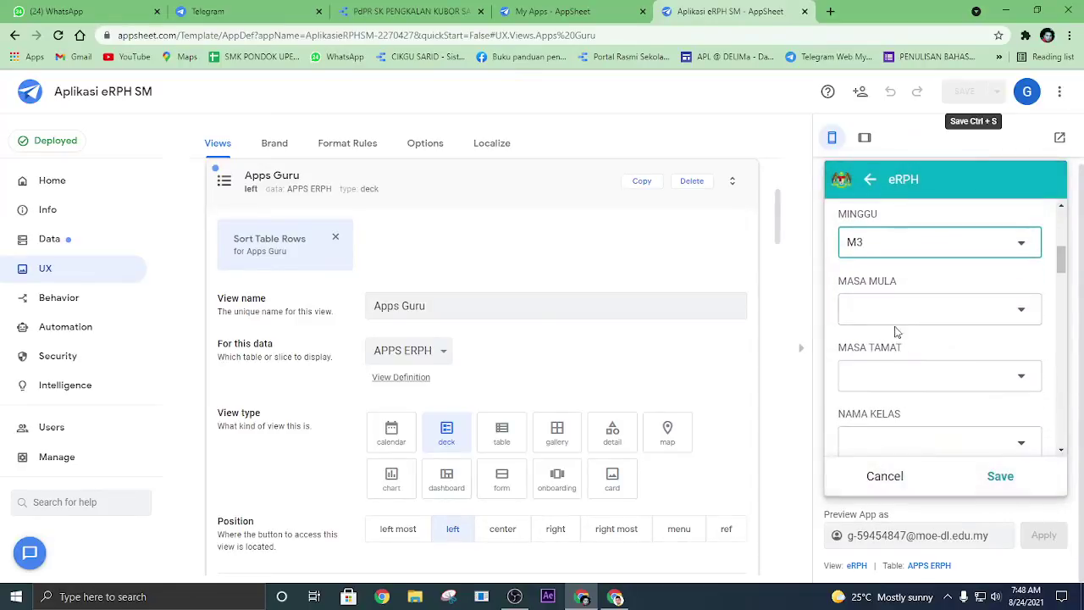
click(910, 310)
click(893, 352)
scroll(924, 372, down, 1)
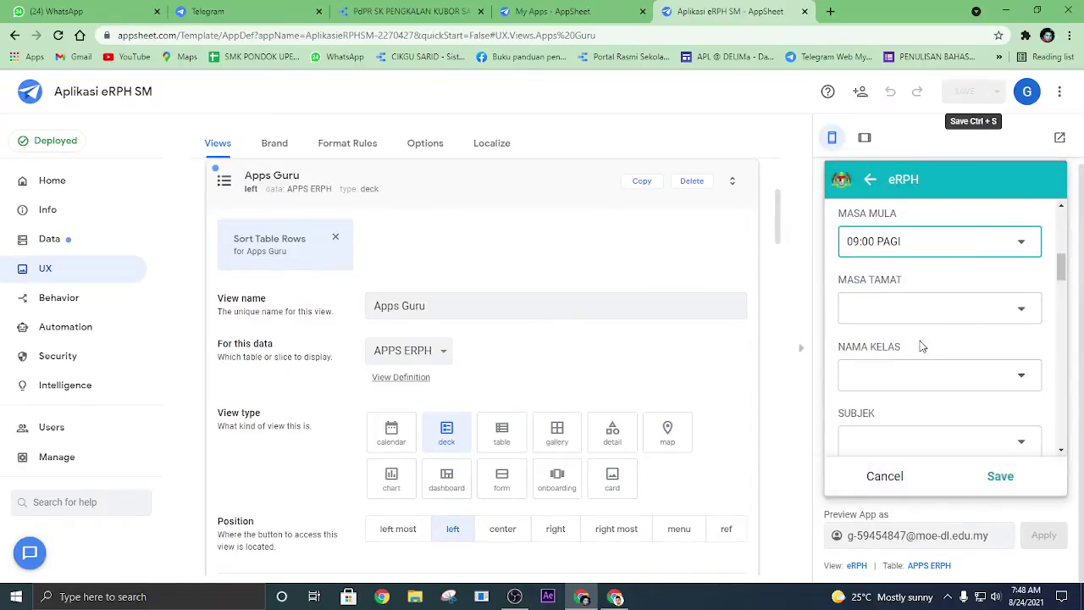
click(921, 329)
click(907, 373)
Set the entry's NAMA KELAS to 2 DEDIKASI and SUBJEK to ADDITIONAL MATHEMATICS.
scroll(923, 373, down, 2)
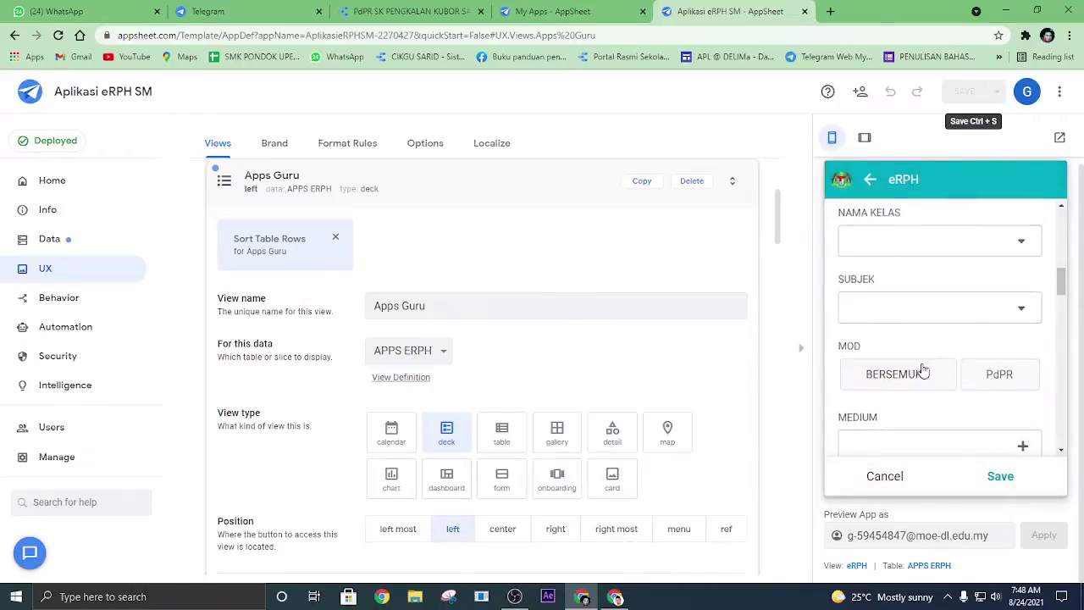
scroll(924, 339, up, 2)
click(947, 373)
click(919, 343)
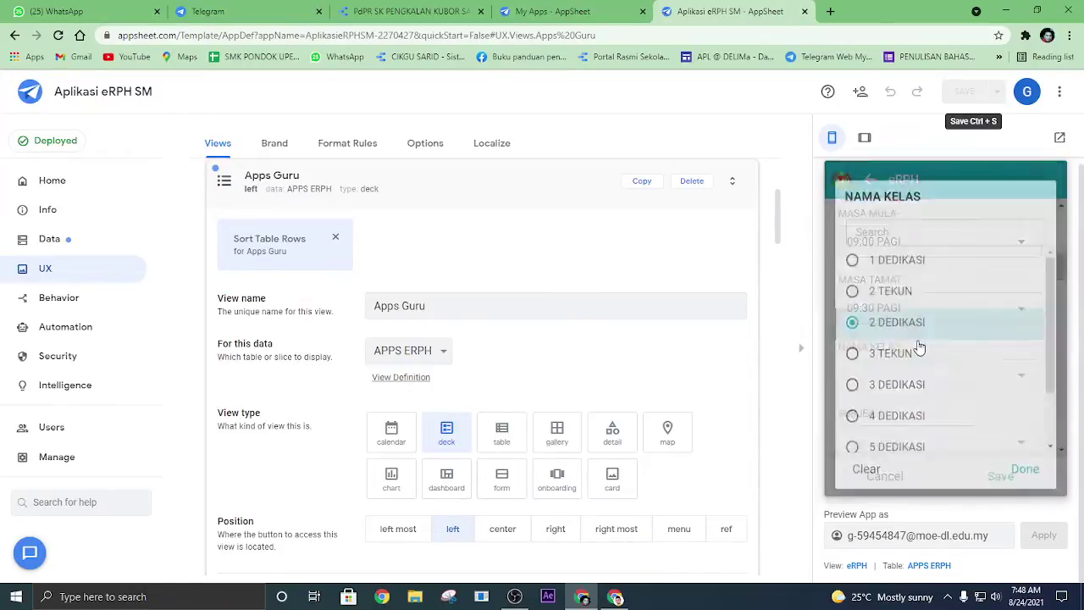
click(920, 375)
click(907, 280)
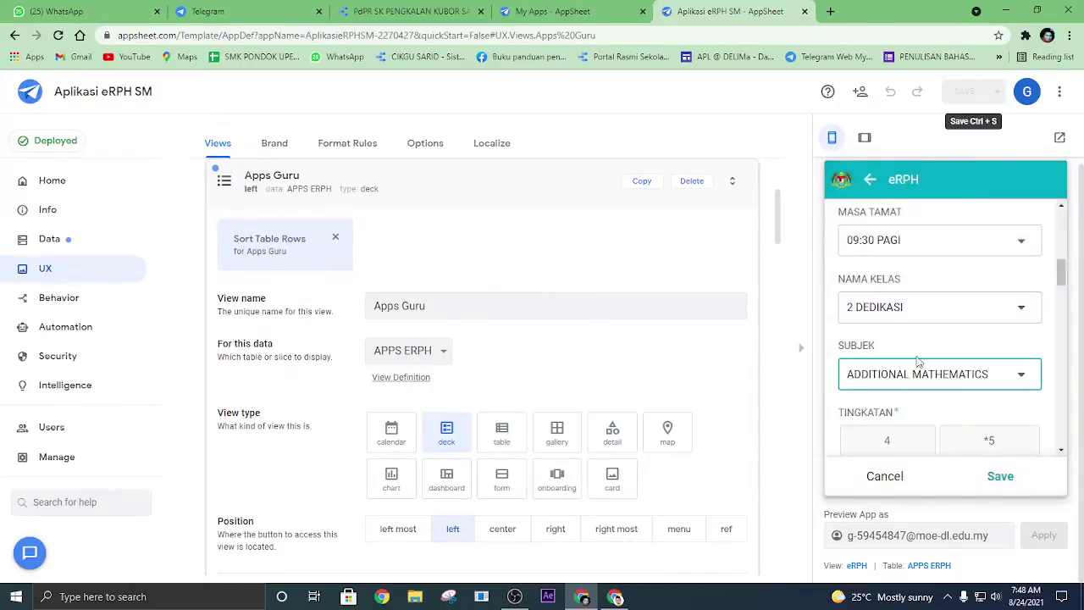
Set TEMA/BIDANG/TERAS to GEOMETRY and open the TAJUK/KEMAHIRAN/NILAITERAS choices.
click(937, 382)
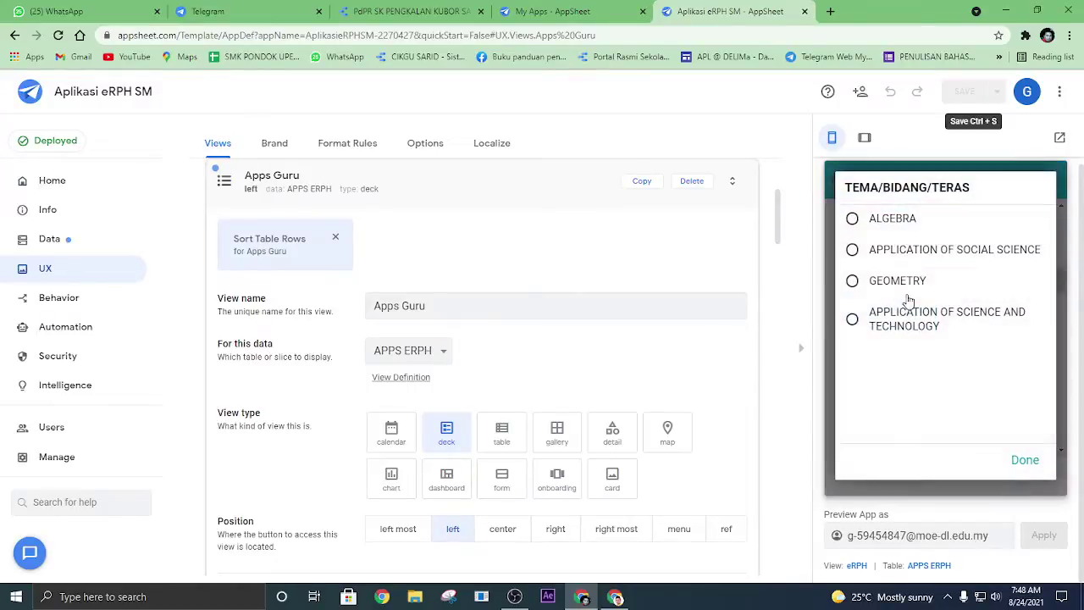
click(902, 280)
scroll(946, 376, down, 1)
click(935, 310)
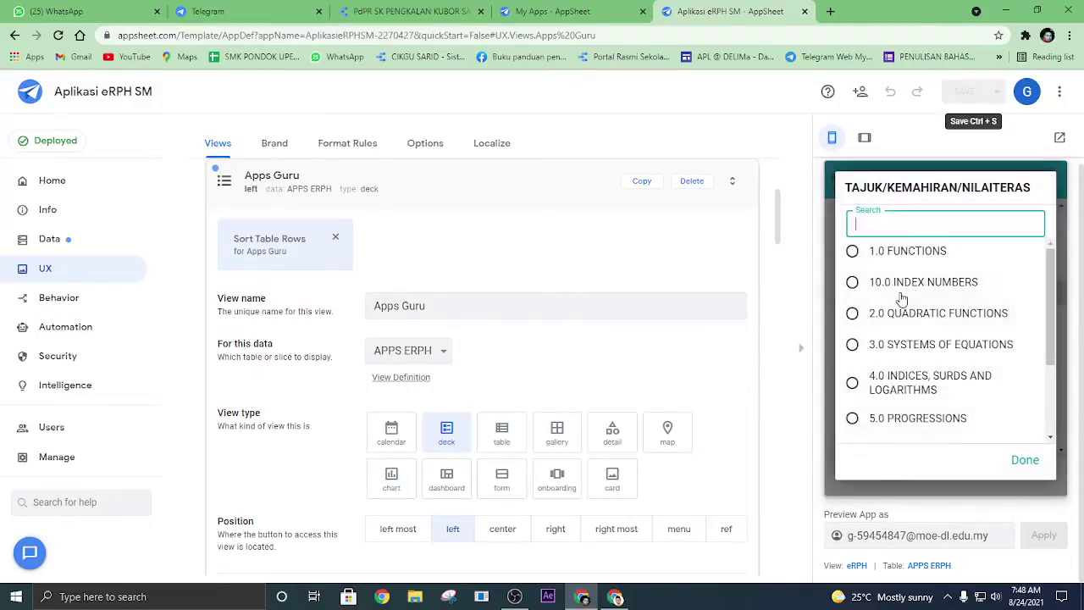
key(Escape)
Set the entry's SK to 9.1 Sine Rule and SP to 9.1.2 Solve triangles involving sine rule.
click(921, 308)
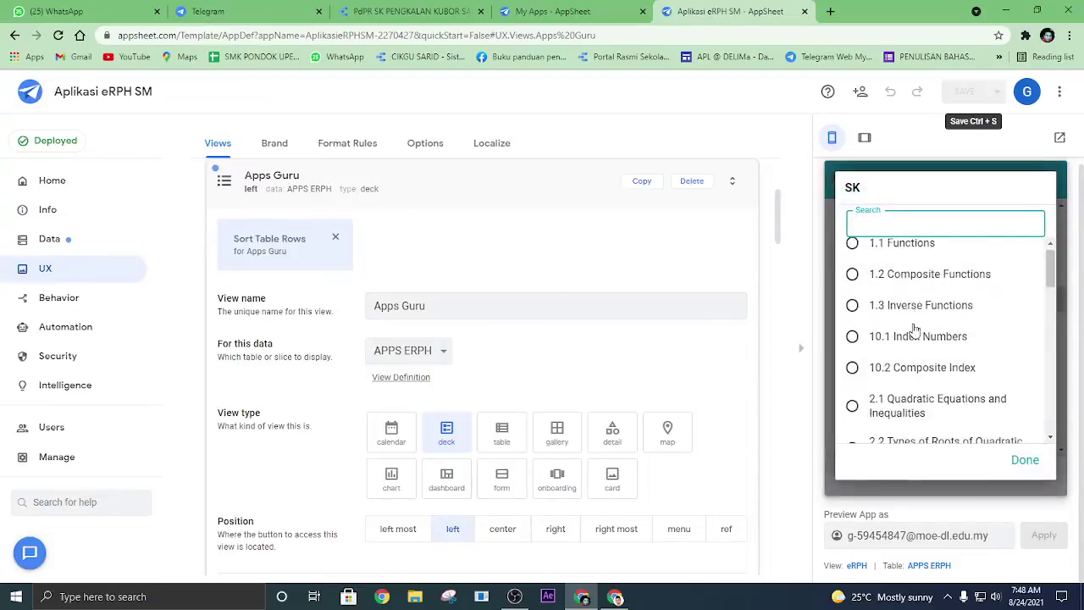
scroll(905, 339, down, 10)
scroll(905, 345, down, 5)
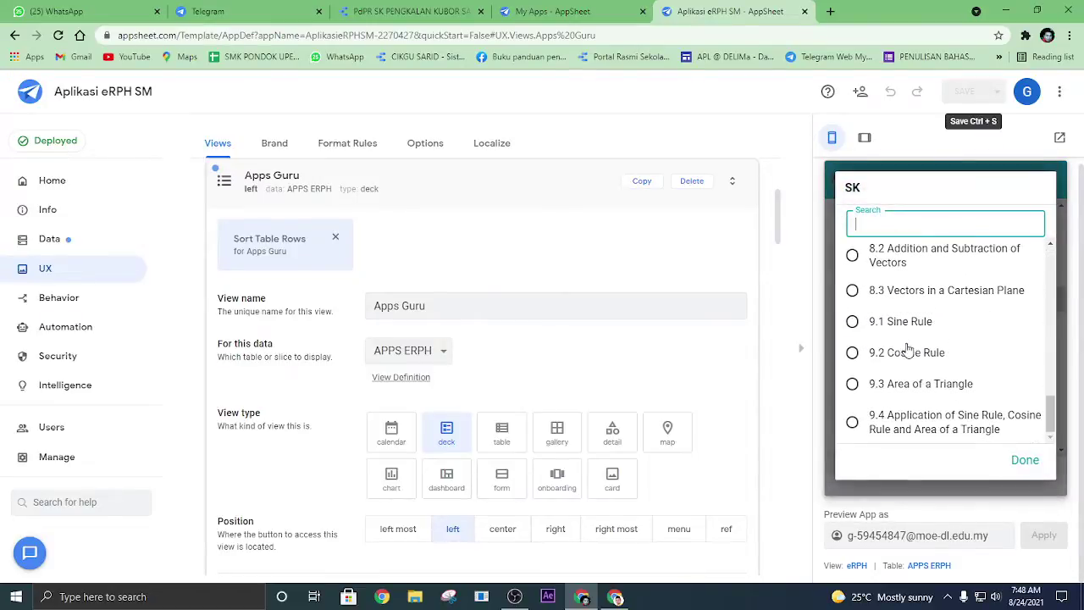
click(900, 326)
scroll(932, 317, down, 1)
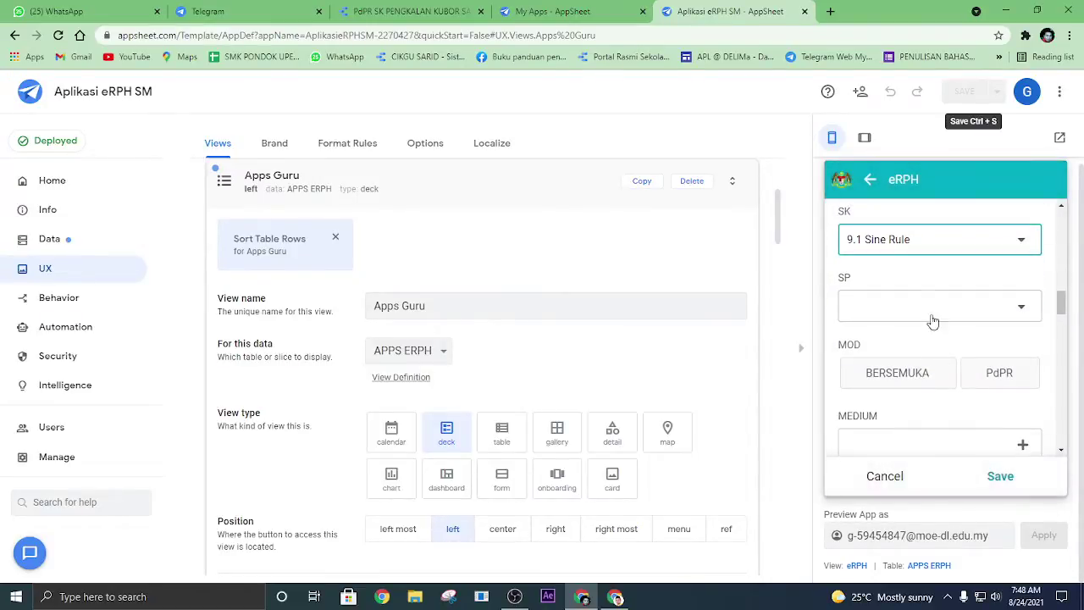
click(931, 315)
click(909, 320)
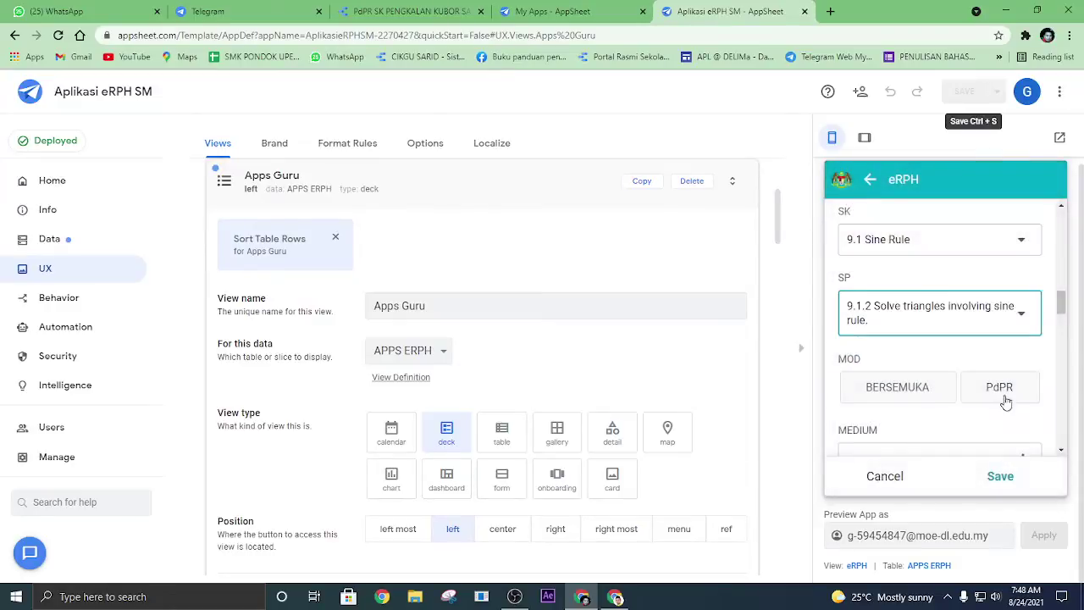
Set the entry's MOD to PdPR and save the eRPH form.
scroll(976, 387, down, 3)
scroll(989, 337, up, 1)
click(996, 254)
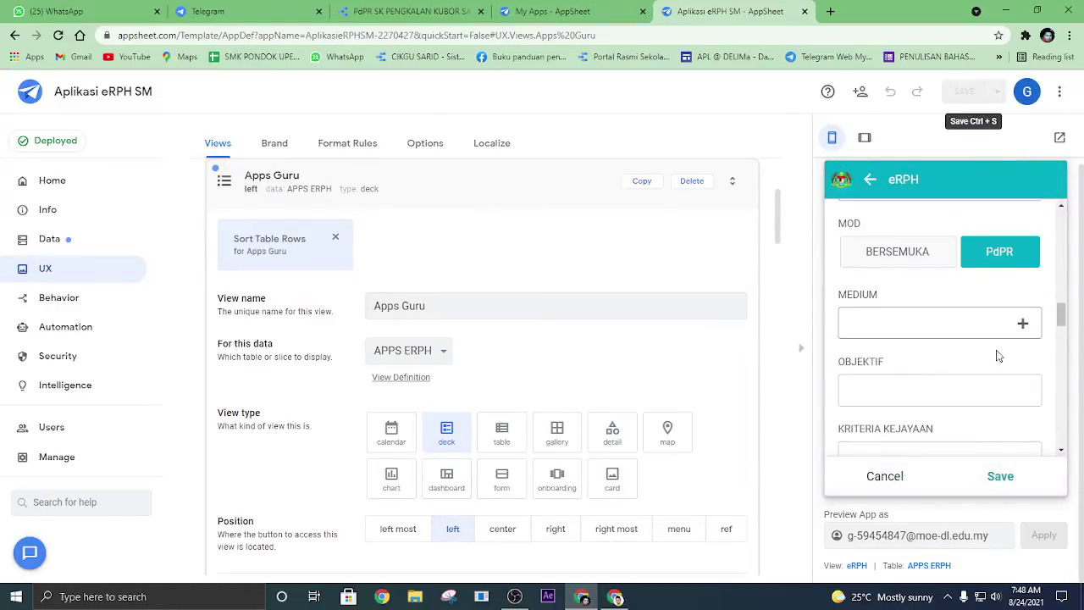
click(1000, 478)
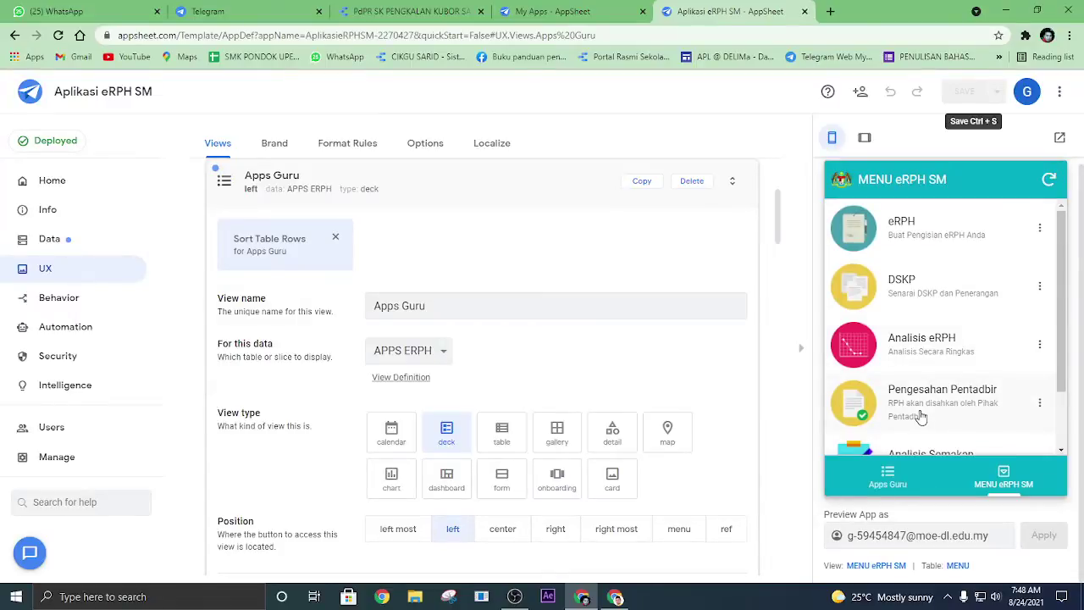
Check the chosen teacher's entries in the Apps Guru view of the app preview.
click(888, 476)
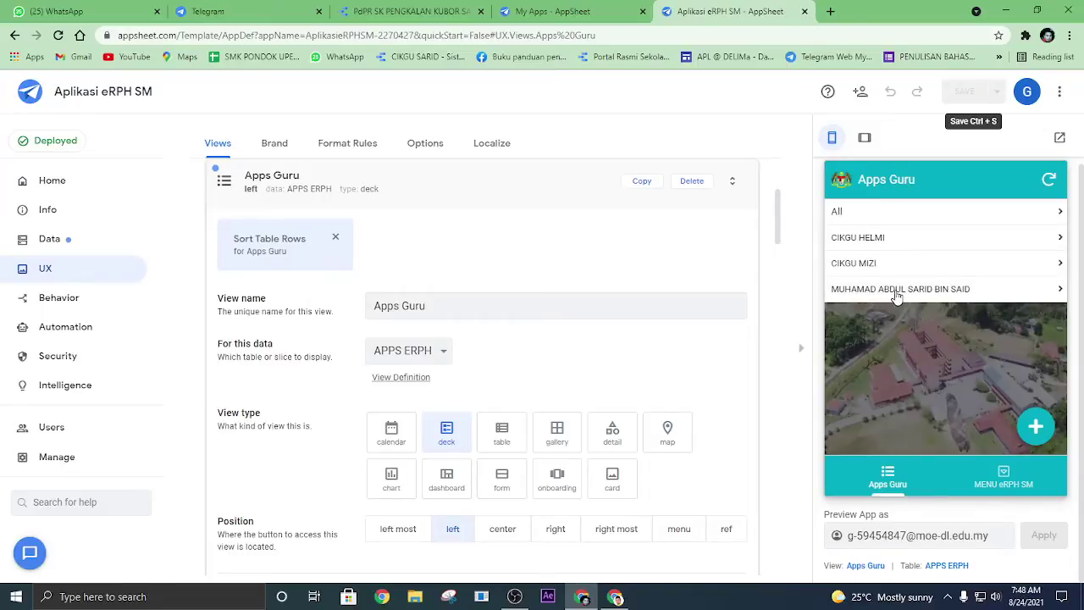
click(896, 293)
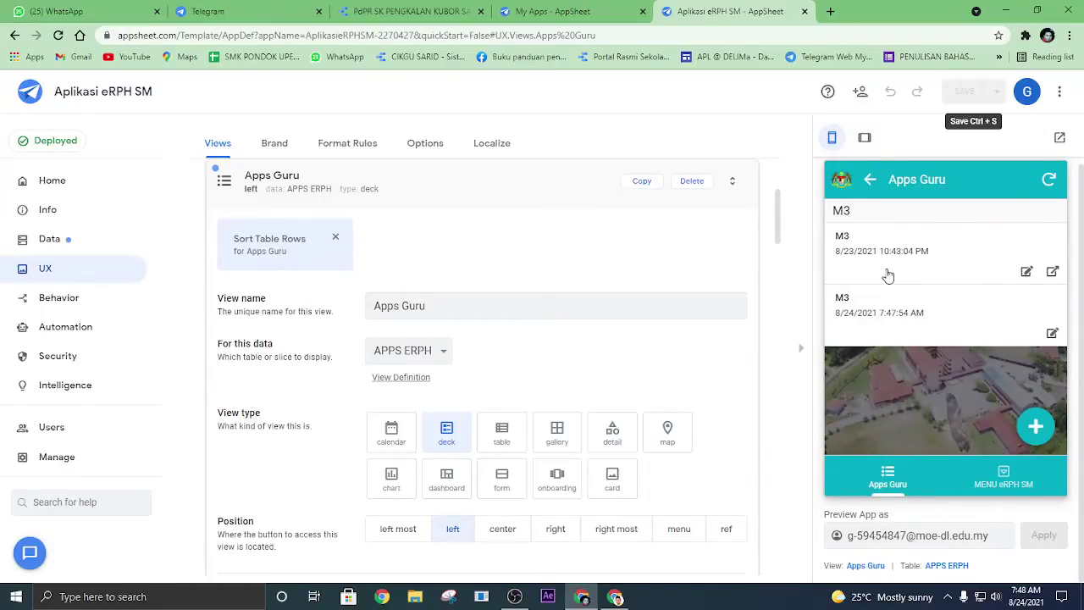
Examine the details of both M3 entries of the chosen teacher in the app preview.
click(879, 251)
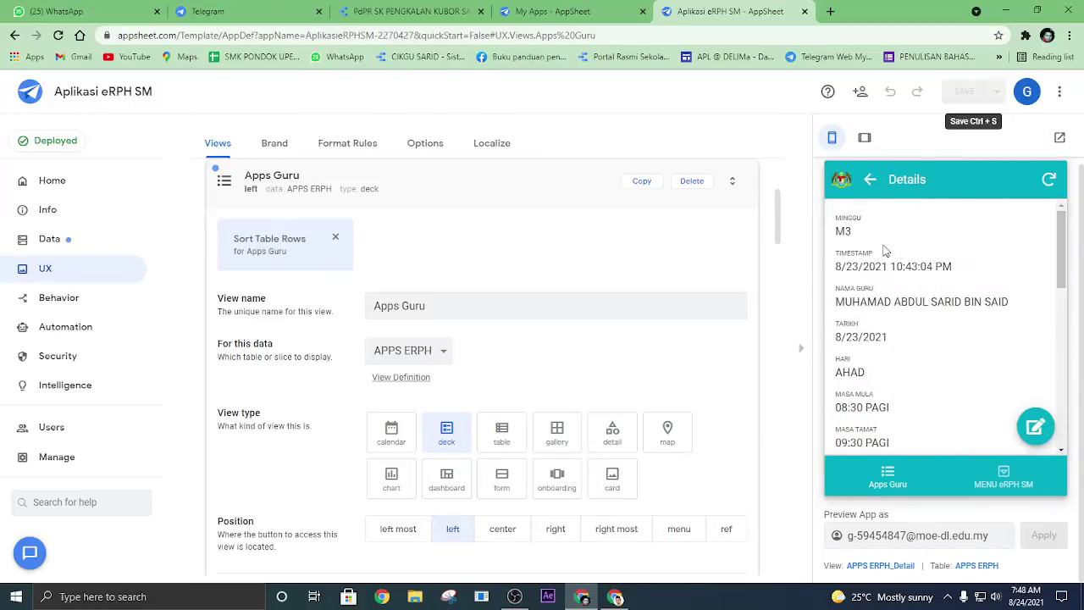
scroll(913, 305, down, 10)
scroll(914, 311, up, 5)
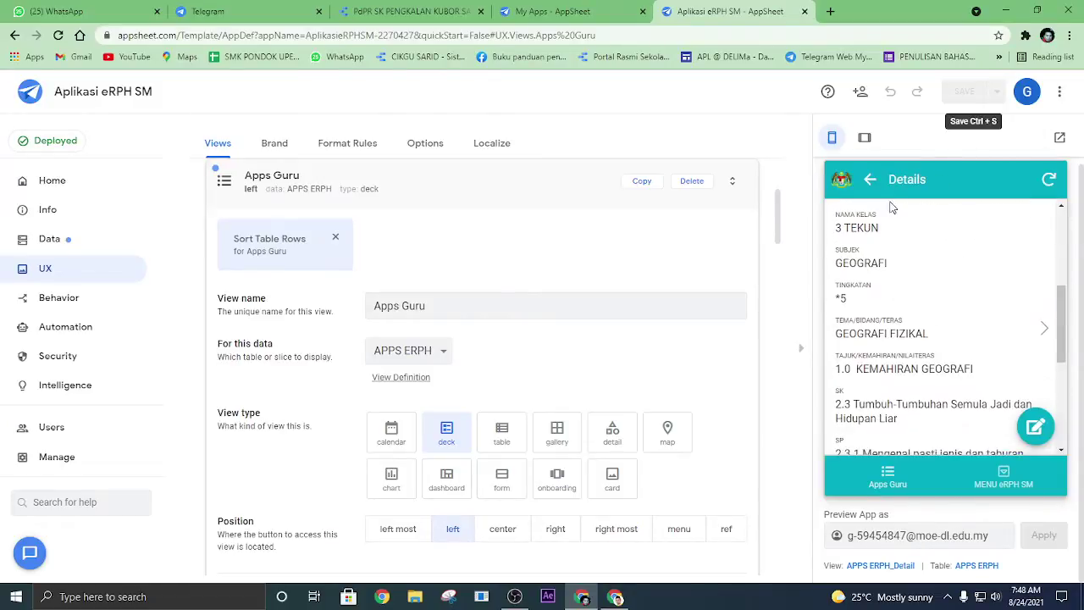
click(872, 180)
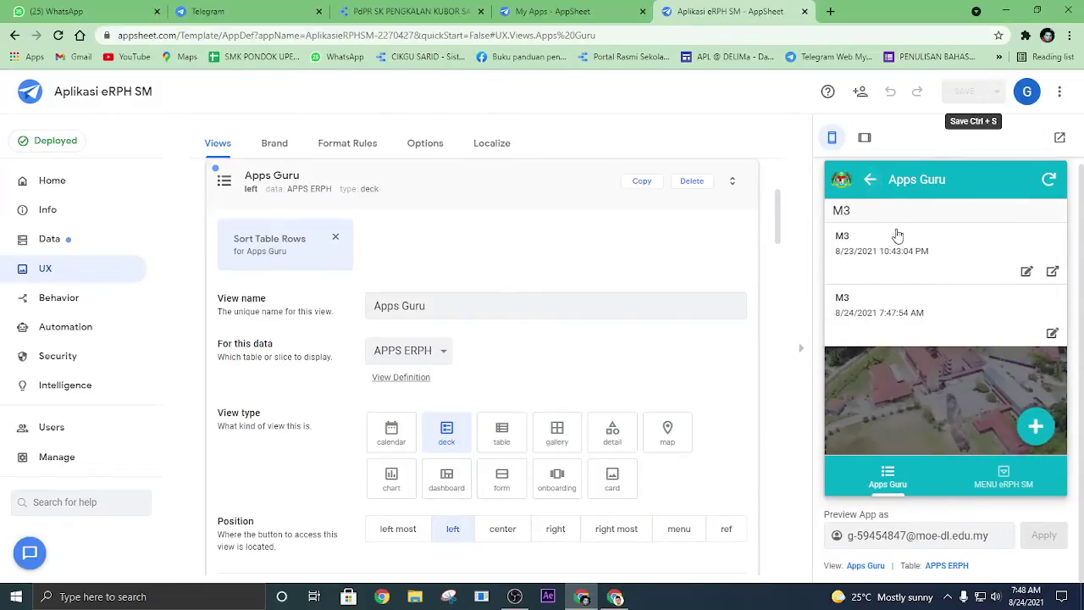
click(892, 310)
scroll(925, 316, down, 5)
scroll(927, 324, up, 5)
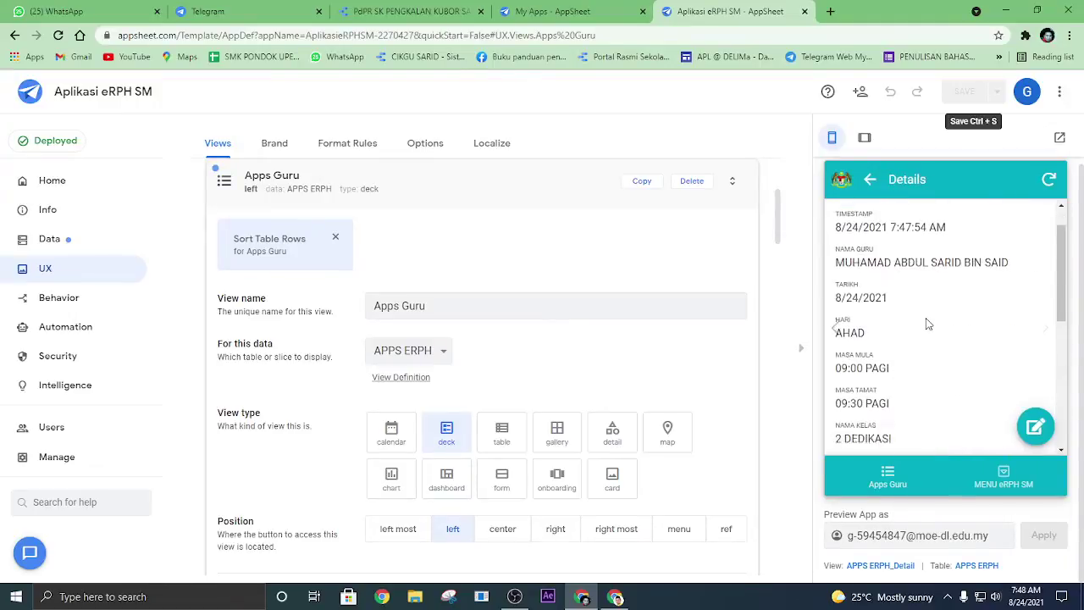
scroll(928, 324, up, 2)
click(872, 187)
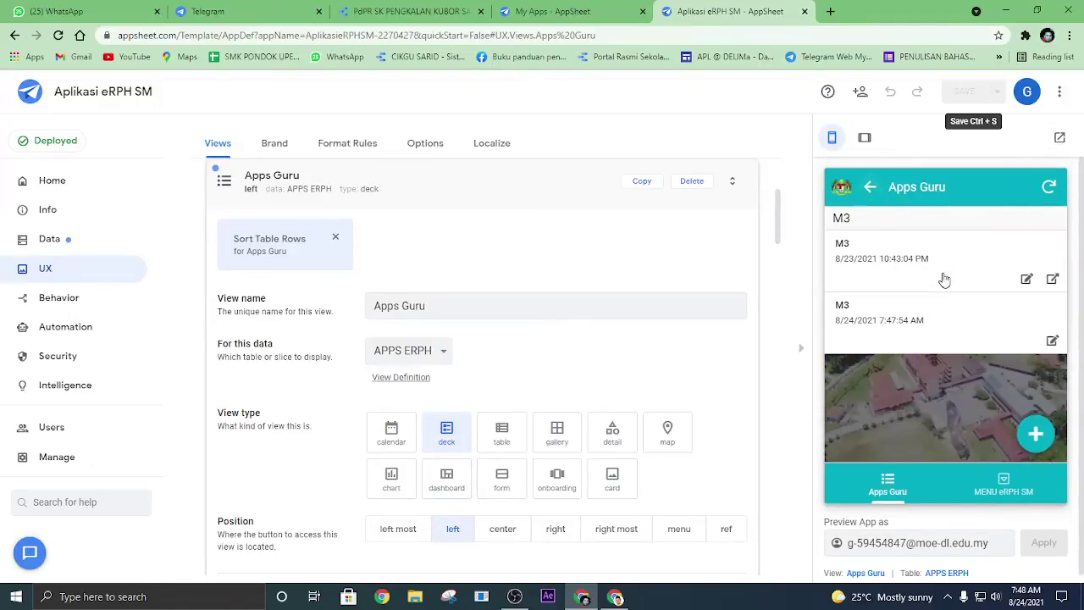
Remove the MINGGU grouping from the Apps Guru view and reload that view in the preview.
scroll(518, 345, down, 5)
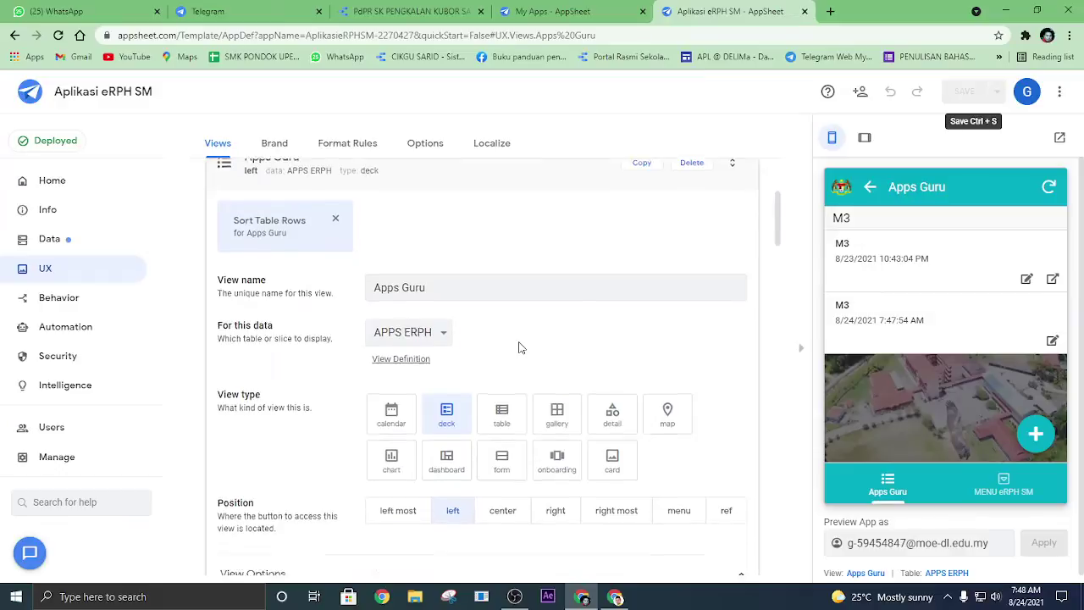
scroll(482, 335, down, 1)
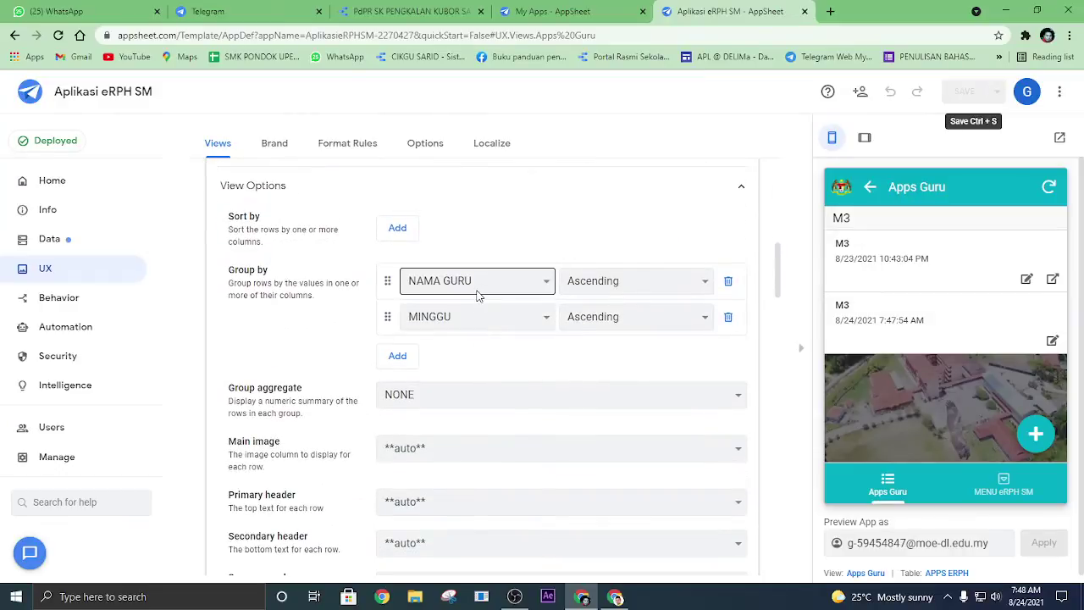
click(728, 316)
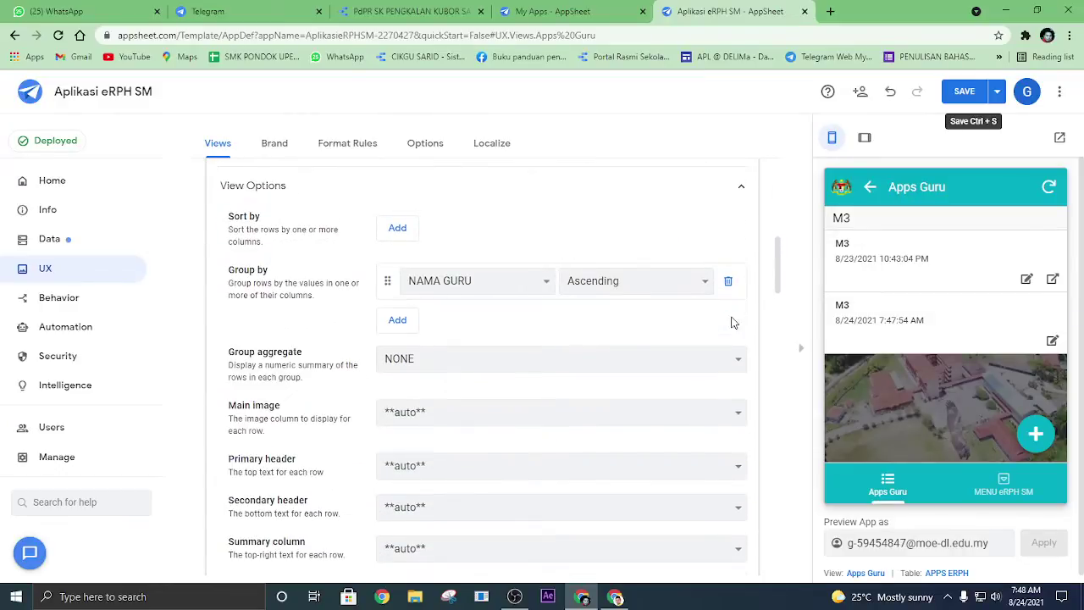
click(890, 487)
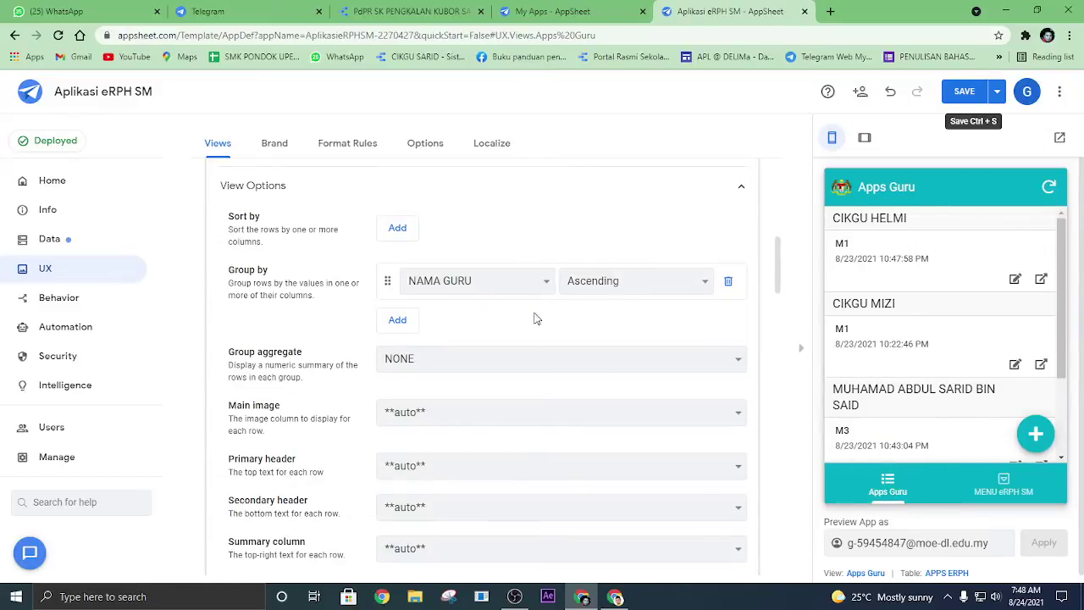
Compare the table and deck layouts for the Apps Guru view and set its view type to table.
scroll(535, 318, up, 3)
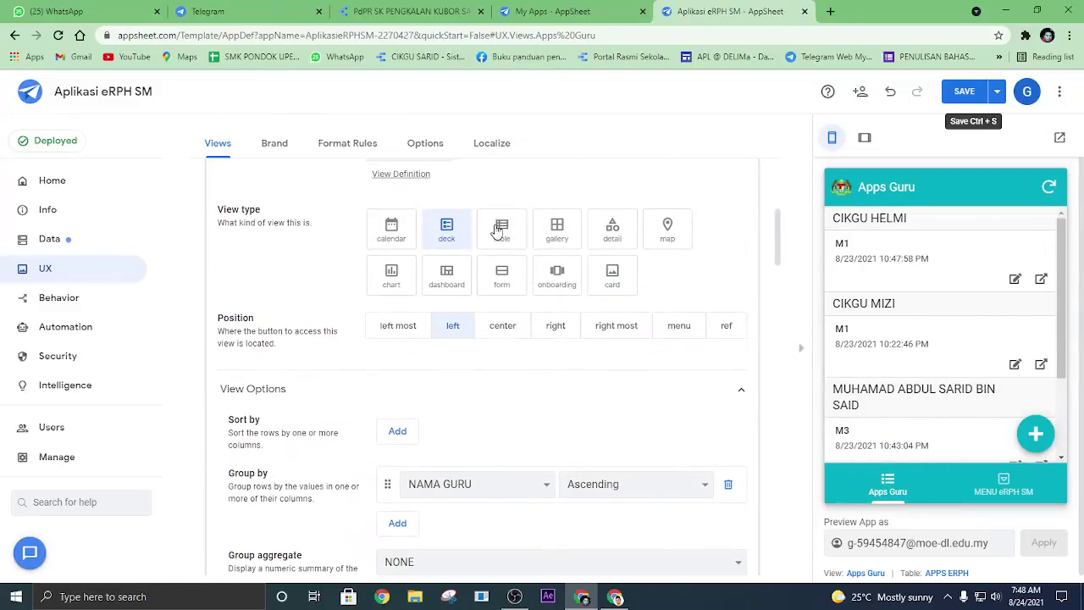
click(499, 231)
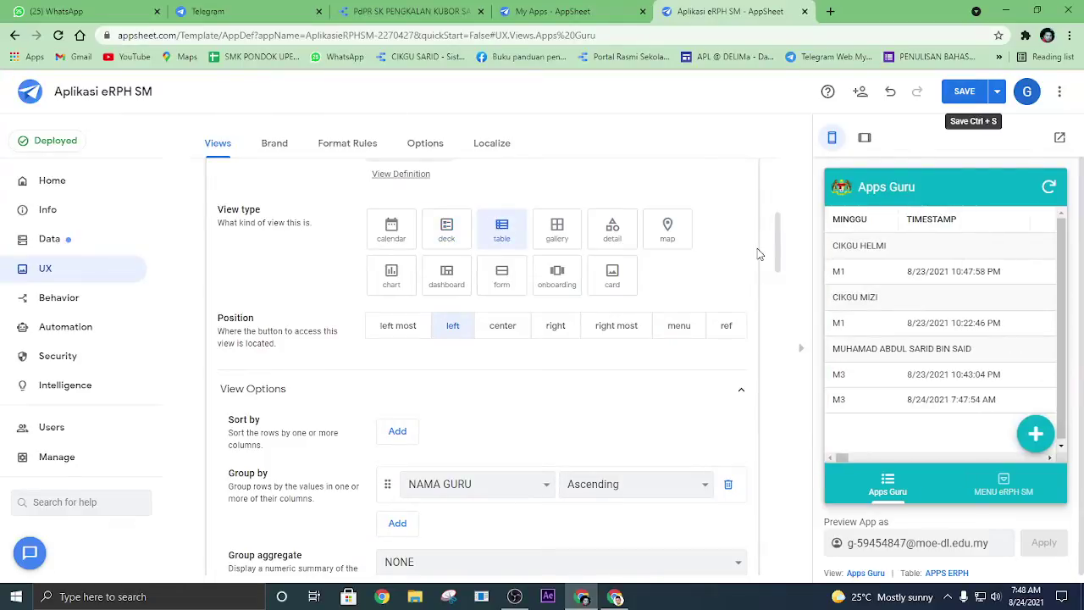
click(447, 237)
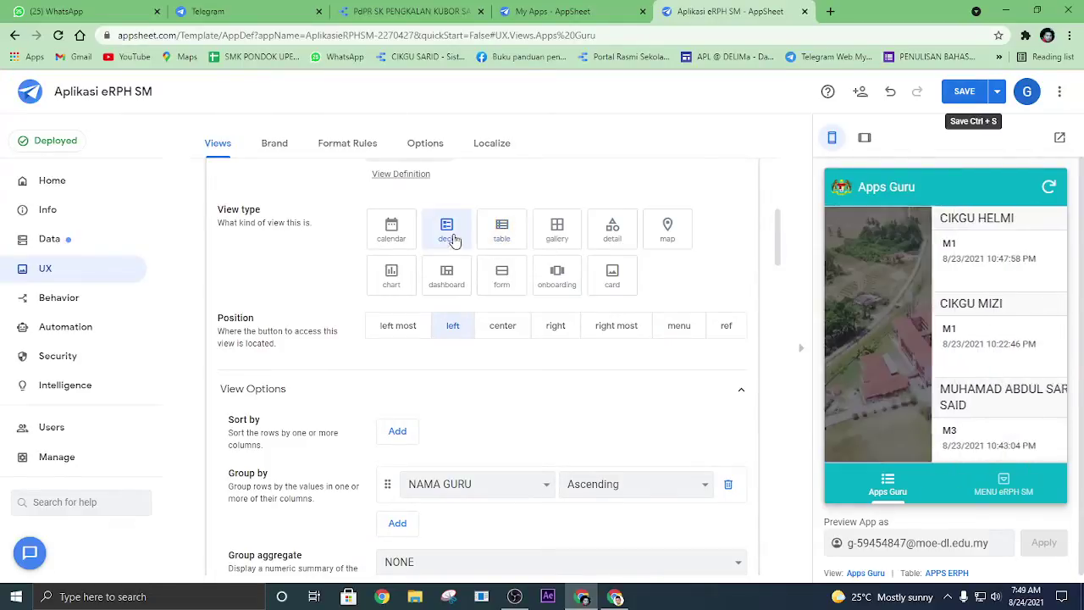
click(499, 230)
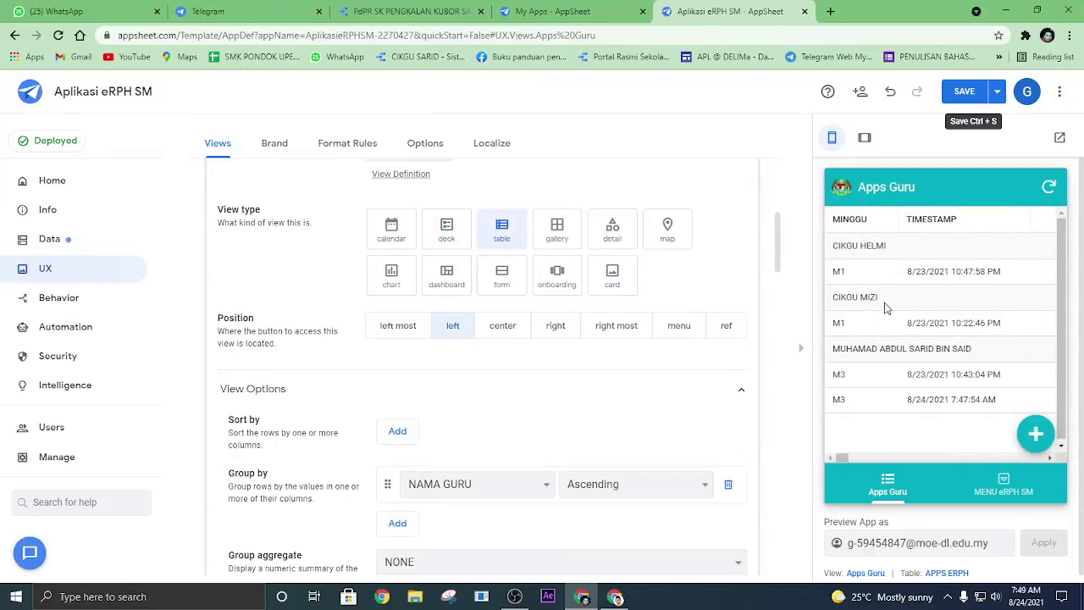
Add SUBJEK in ascending order as the second grouping column and check the last teacher's entries in the preview.
scroll(430, 372, down, 2)
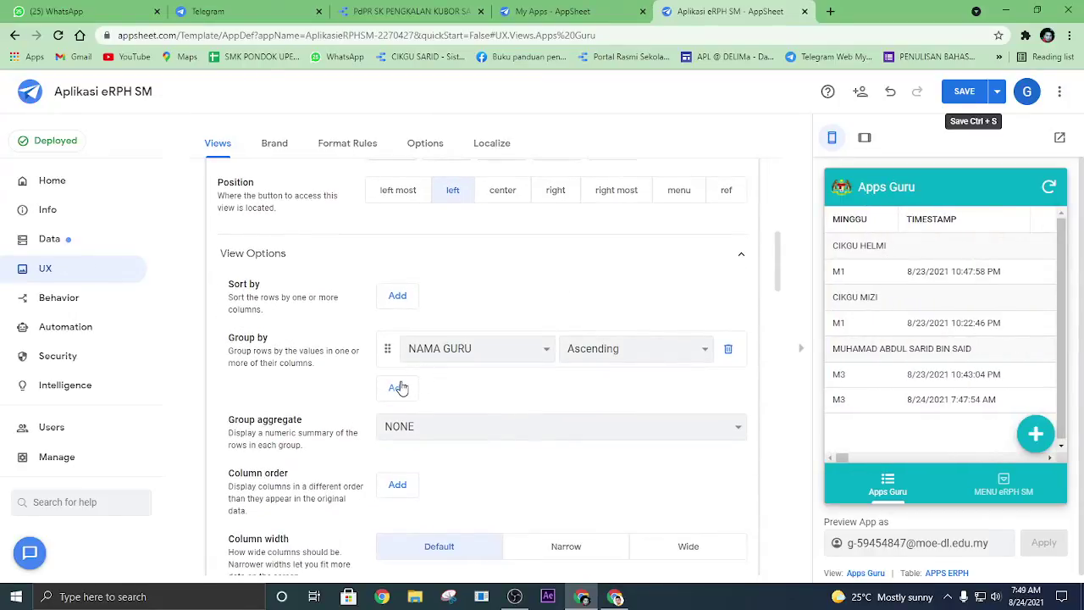
click(398, 387)
click(407, 384)
scroll(474, 335, down, 1)
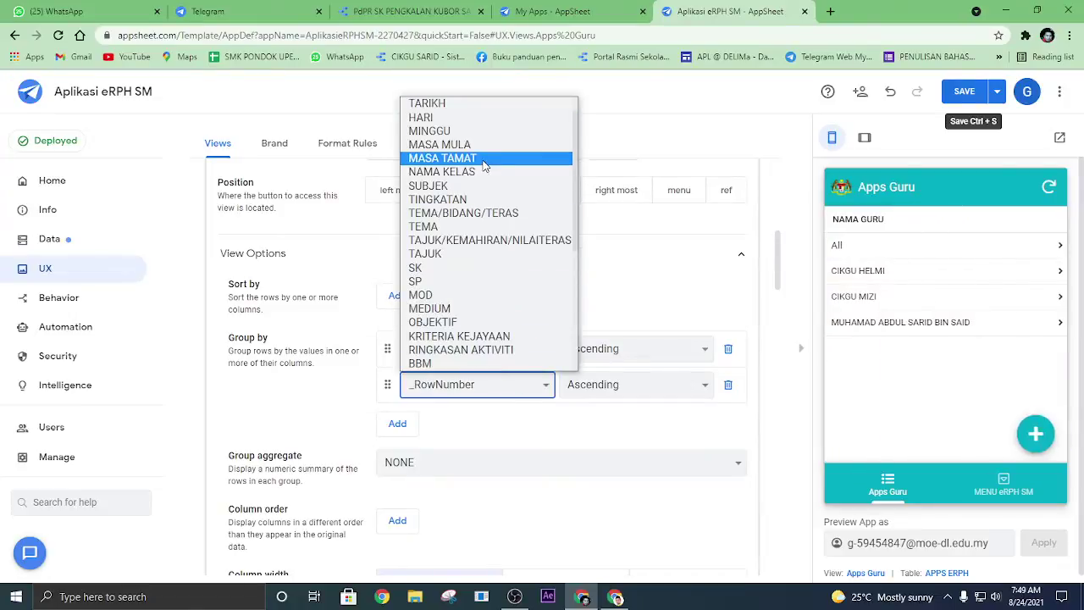
click(468, 188)
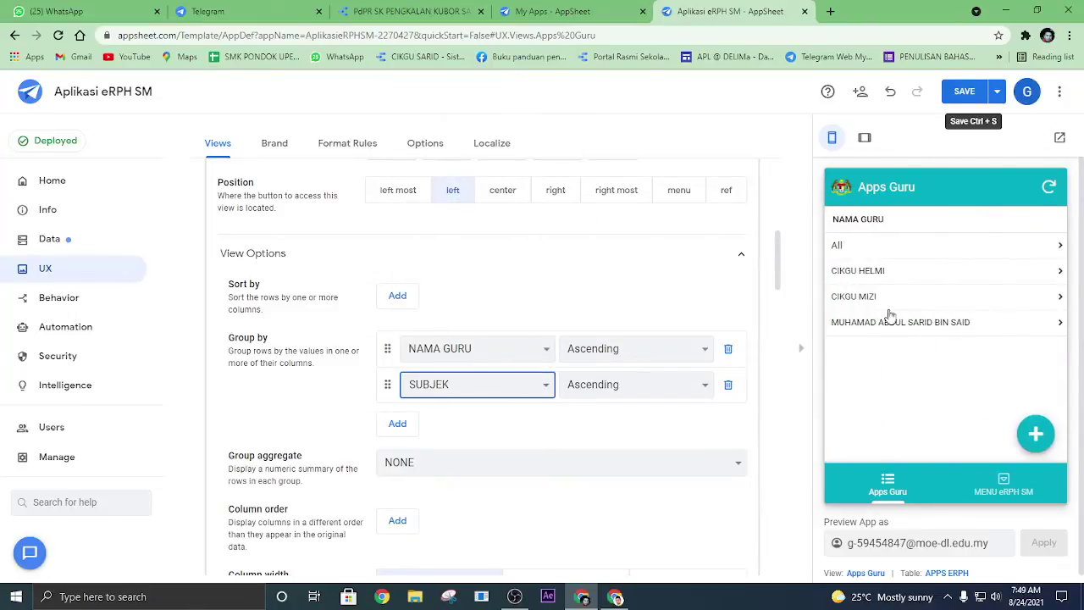
click(918, 328)
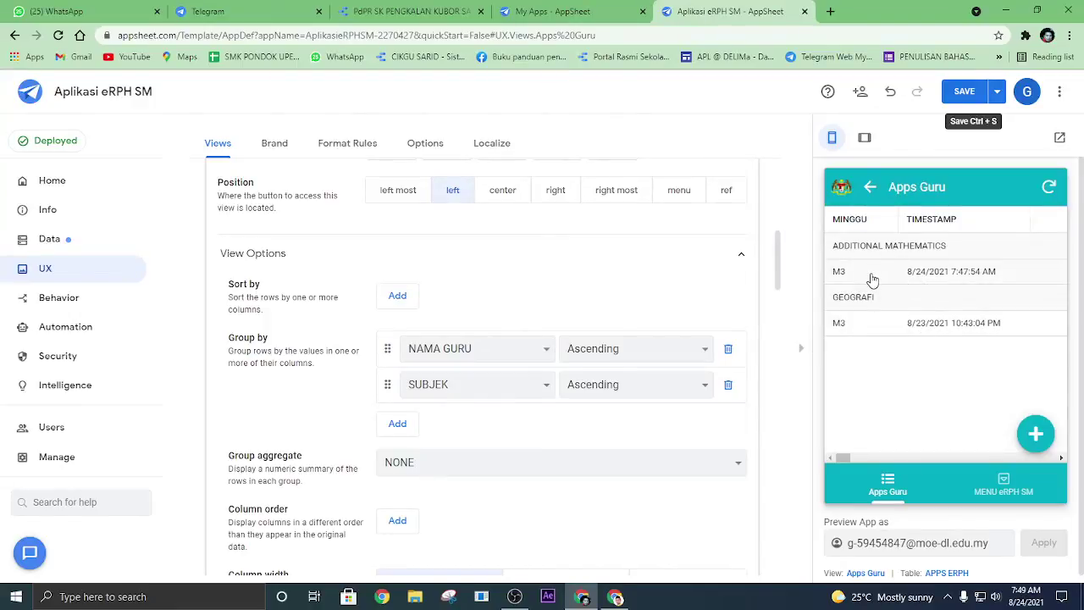
Add MINGGU in ascending order as the third grouping column of the Apps Guru view.
click(549, 384)
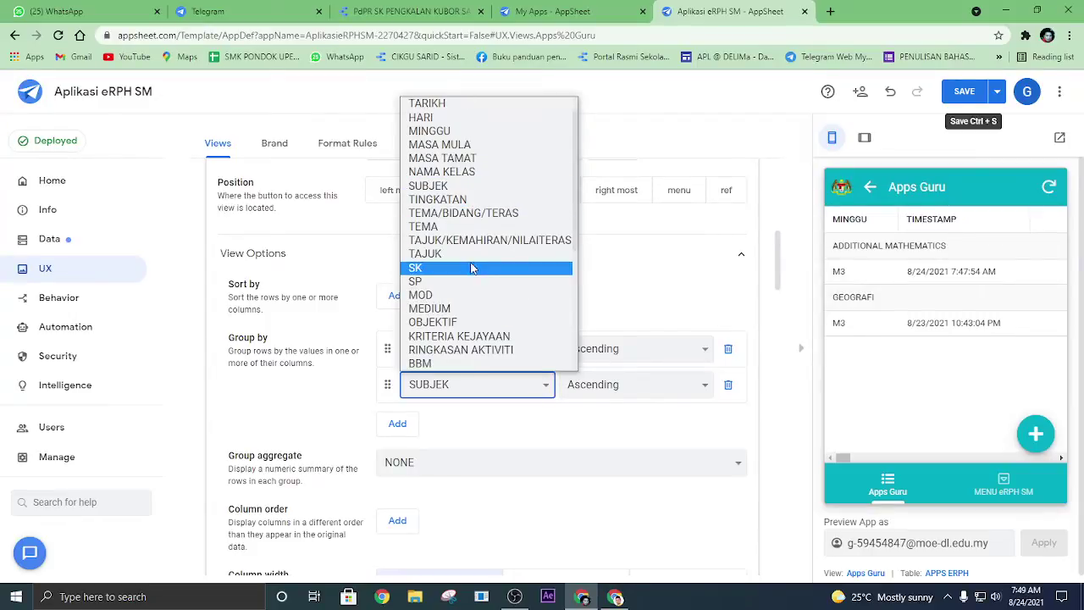
scroll(457, 278, up, 1)
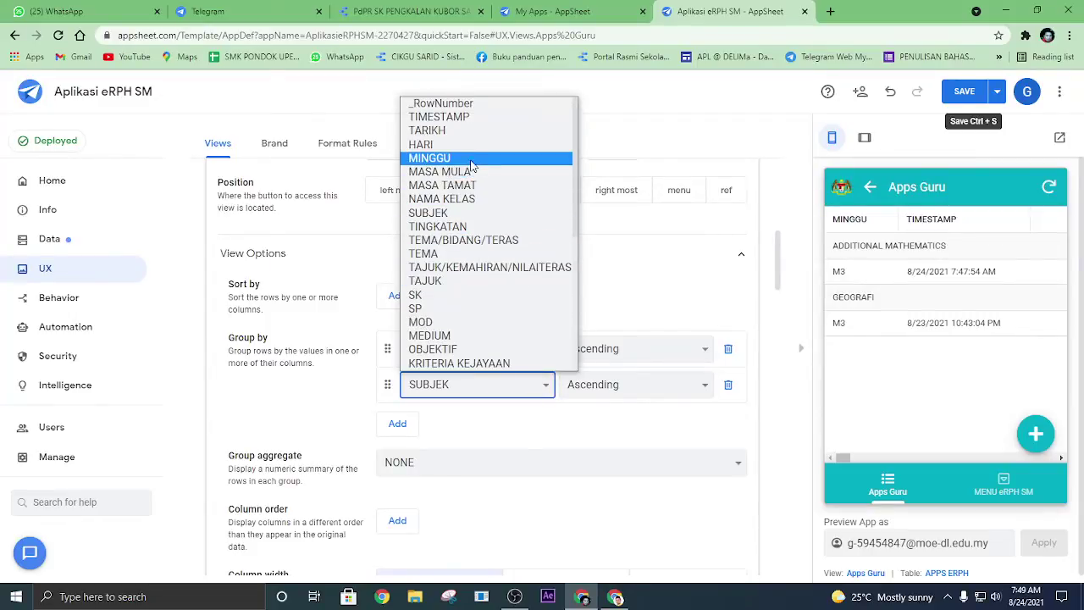
click(419, 424)
click(405, 424)
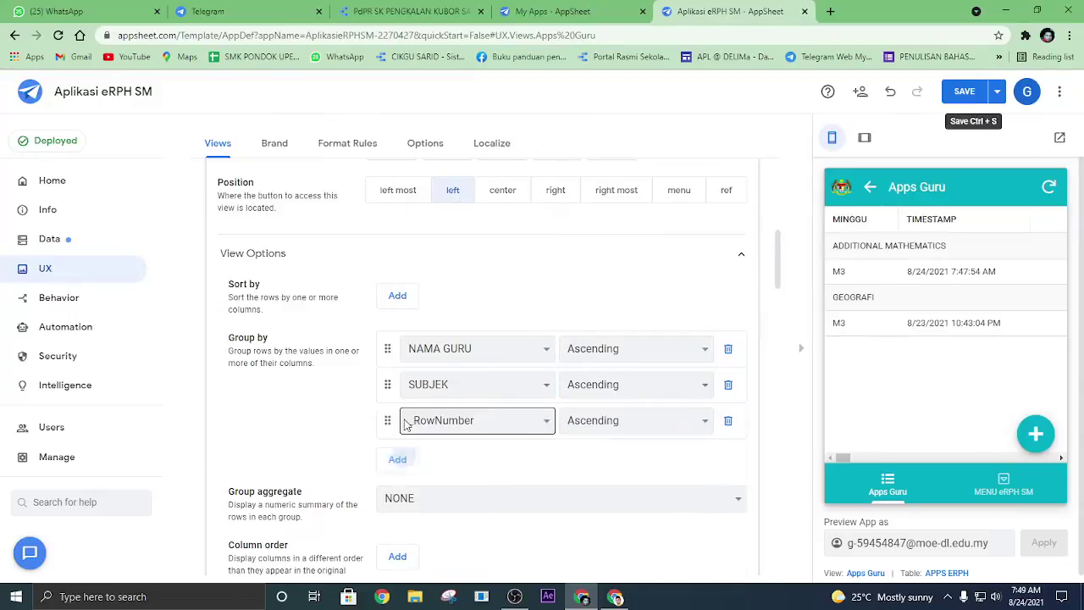
click(477, 421)
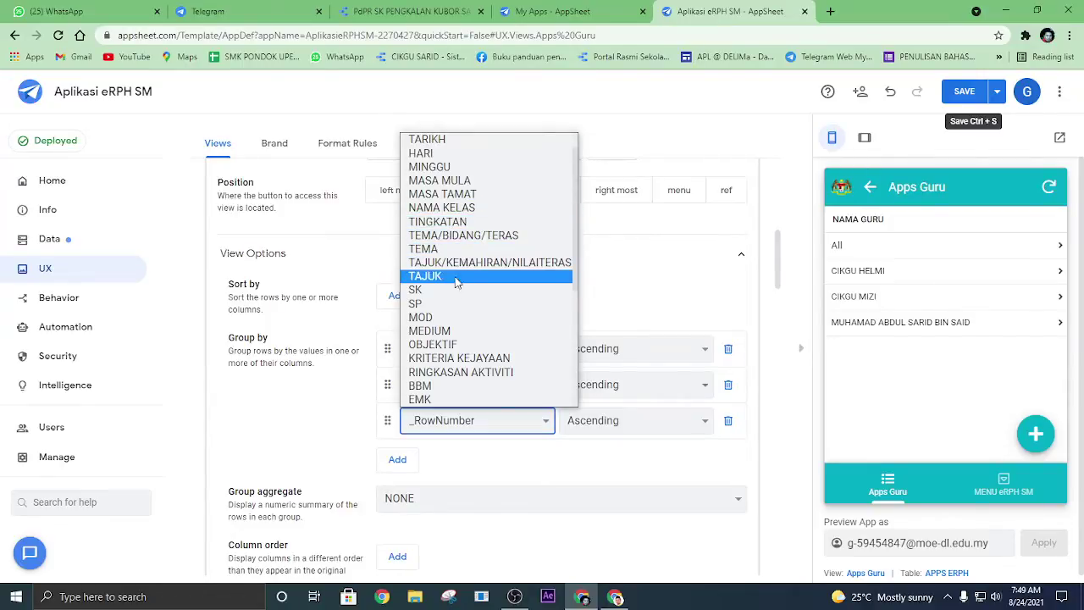
scroll(464, 305, down, 3)
scroll(464, 313, up, 3)
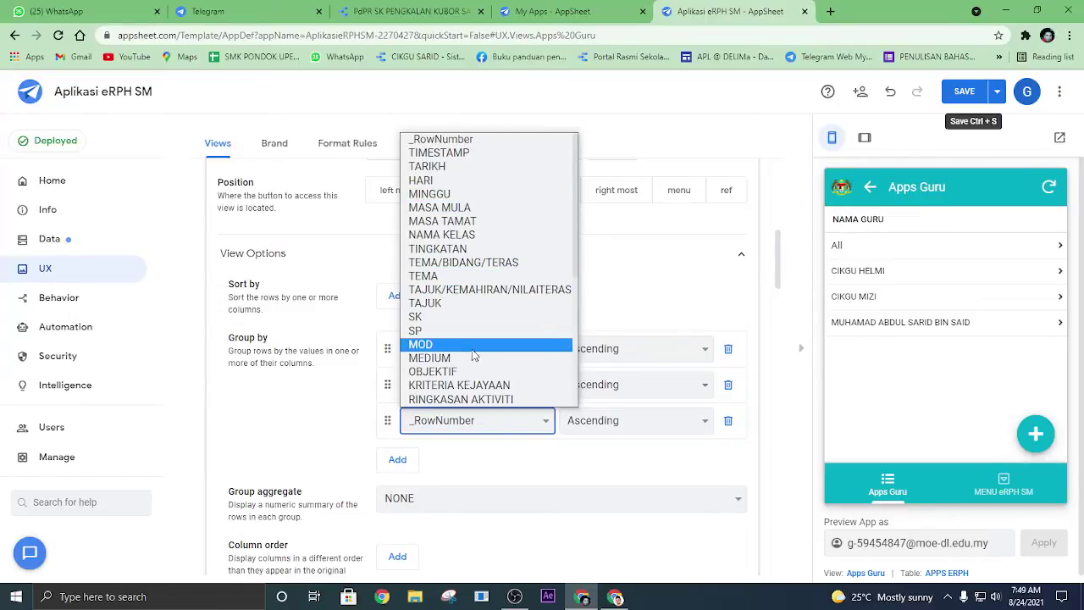
scroll(474, 354, down, 3)
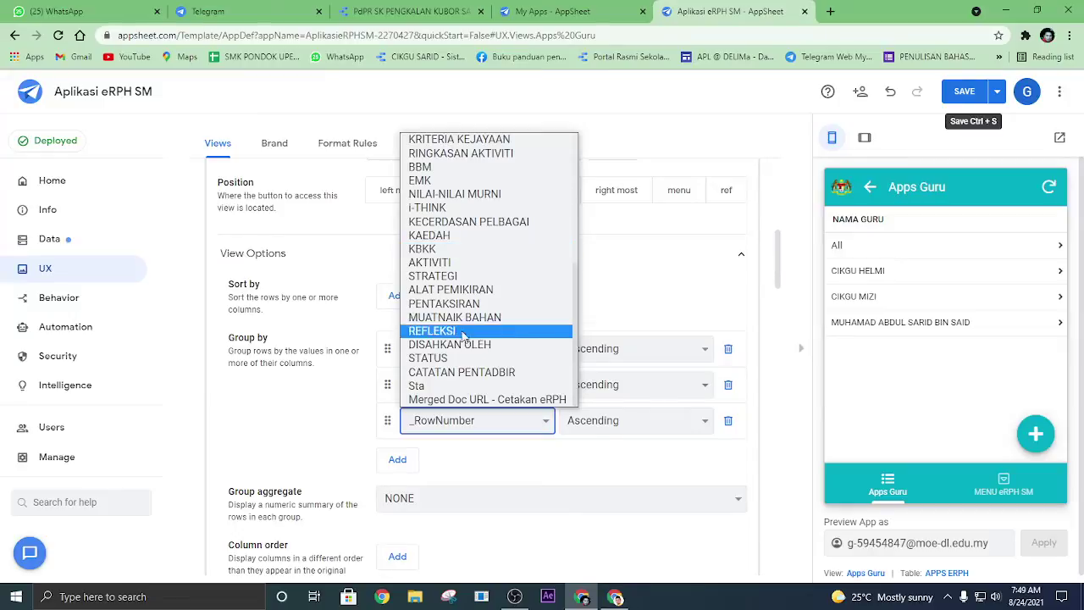
scroll(464, 335, up, 3)
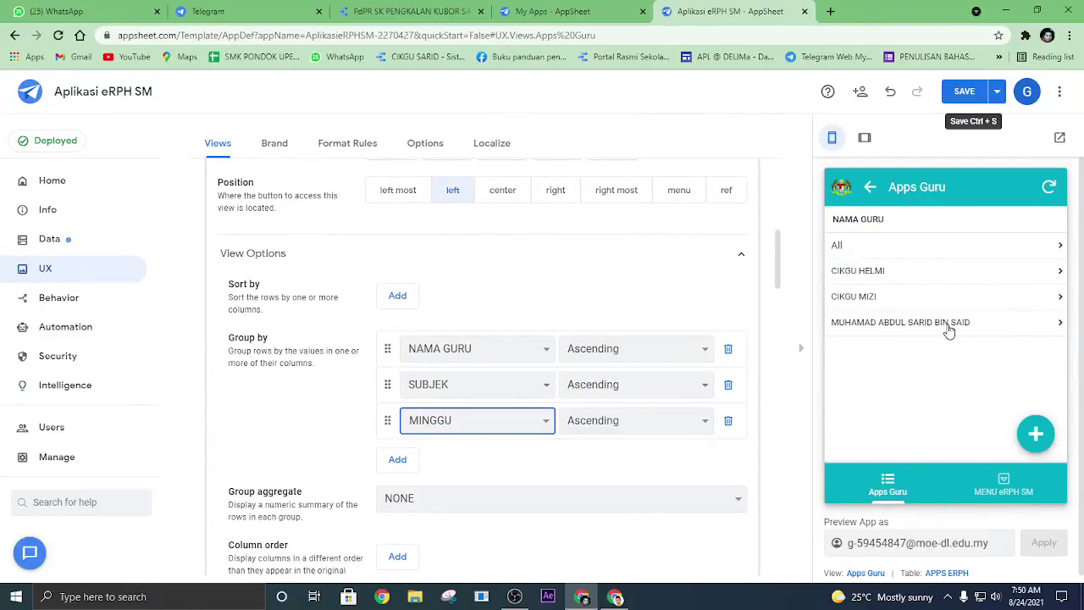
Examine the last teacher's ADDITIONAL MATHEMATICS entry in the preview, sync the app and return to Apps Guru.
click(886, 323)
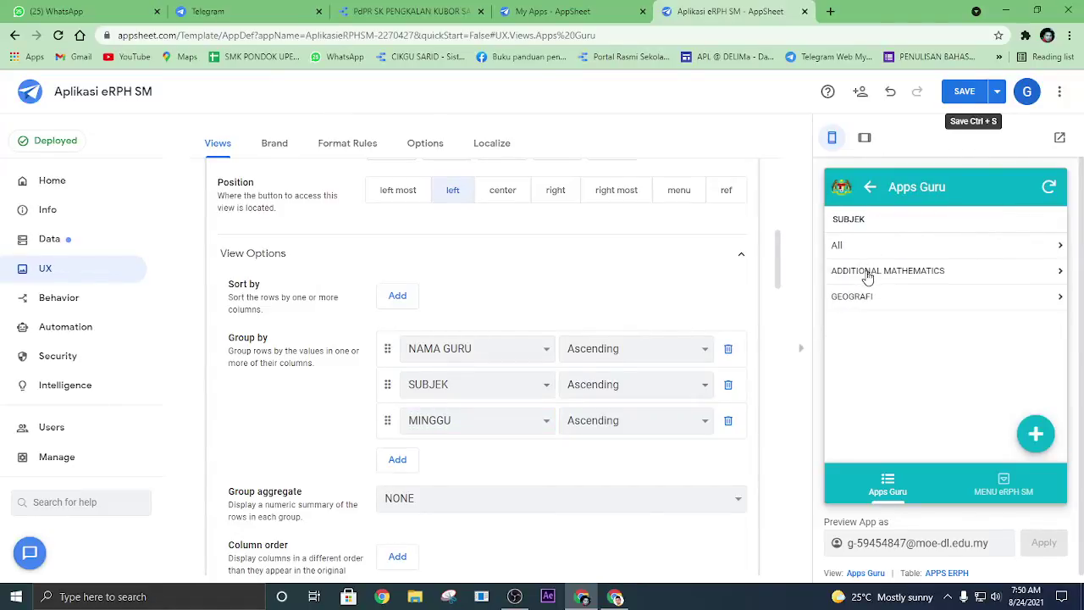
click(924, 280)
click(961, 283)
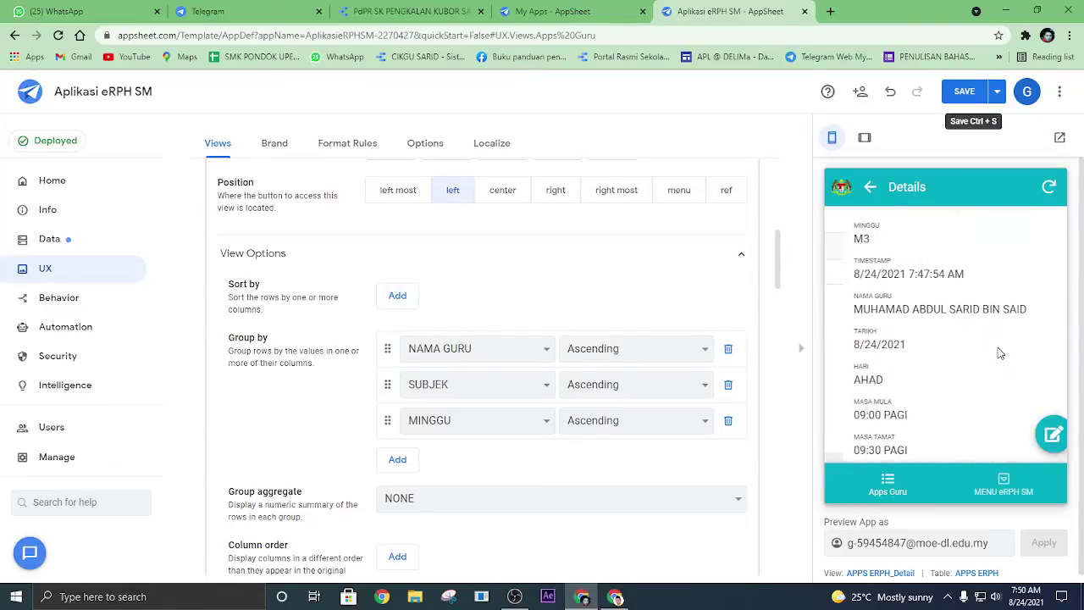
scroll(1000, 395, down, 5)
scroll(974, 394, up, 5)
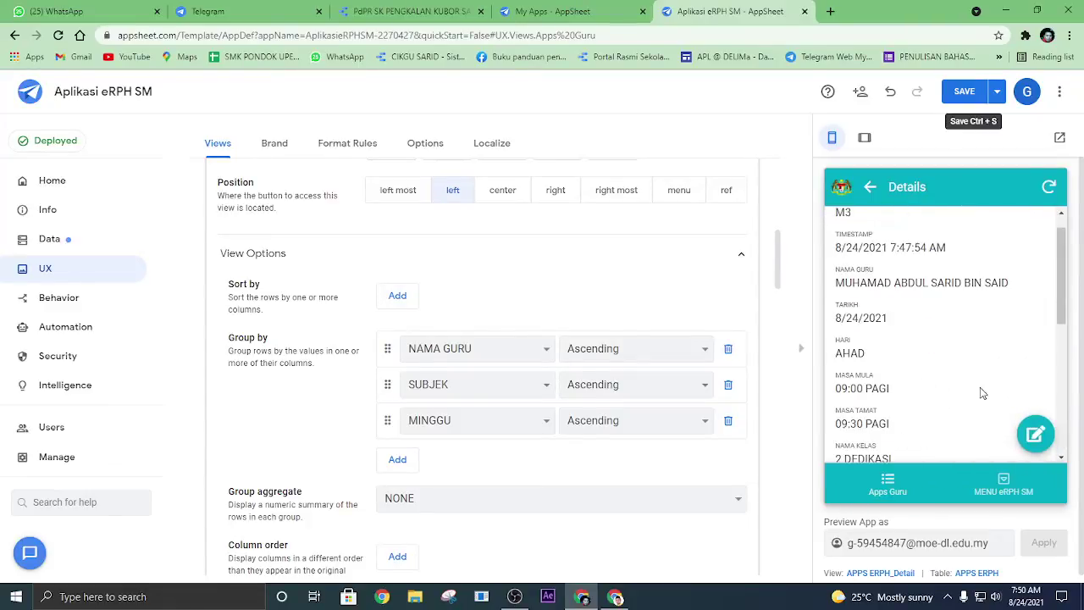
scroll(983, 393, up, 1)
click(1048, 187)
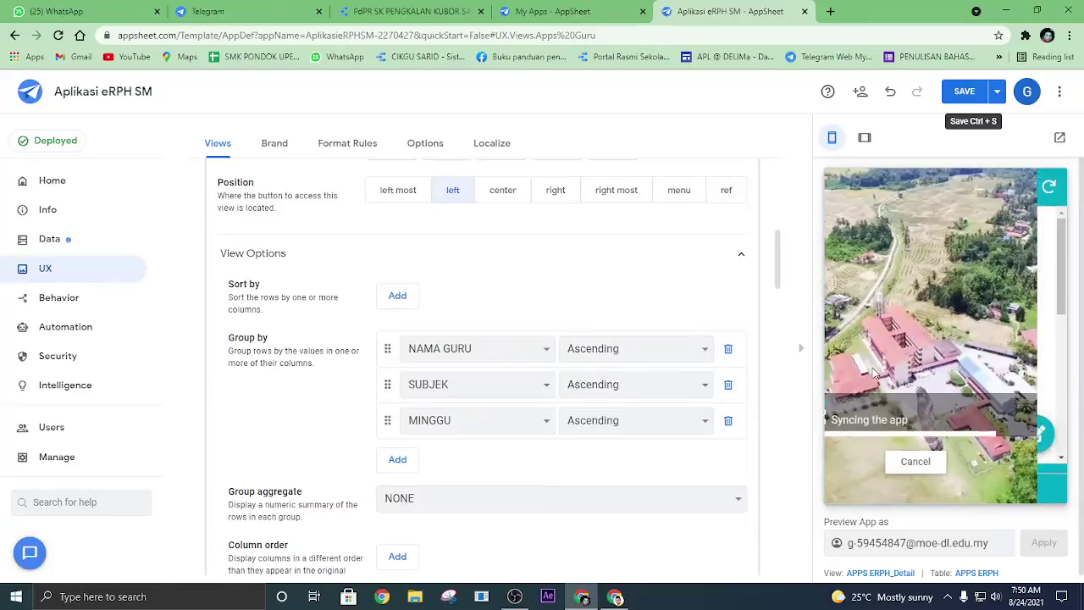
click(896, 481)
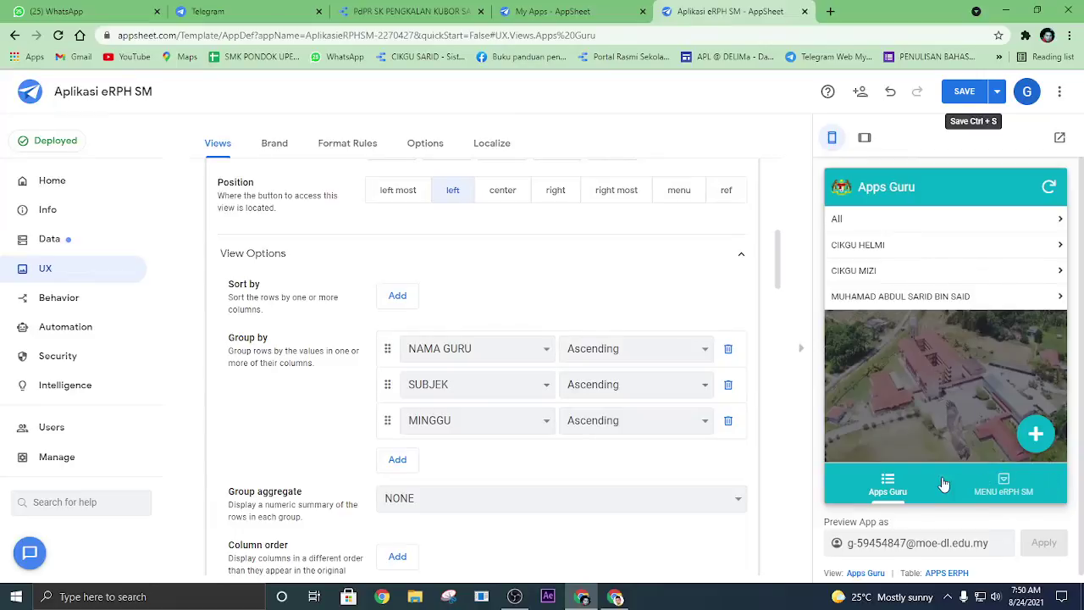
Set the Apps Guru view's position to right most and save the app.
click(623, 191)
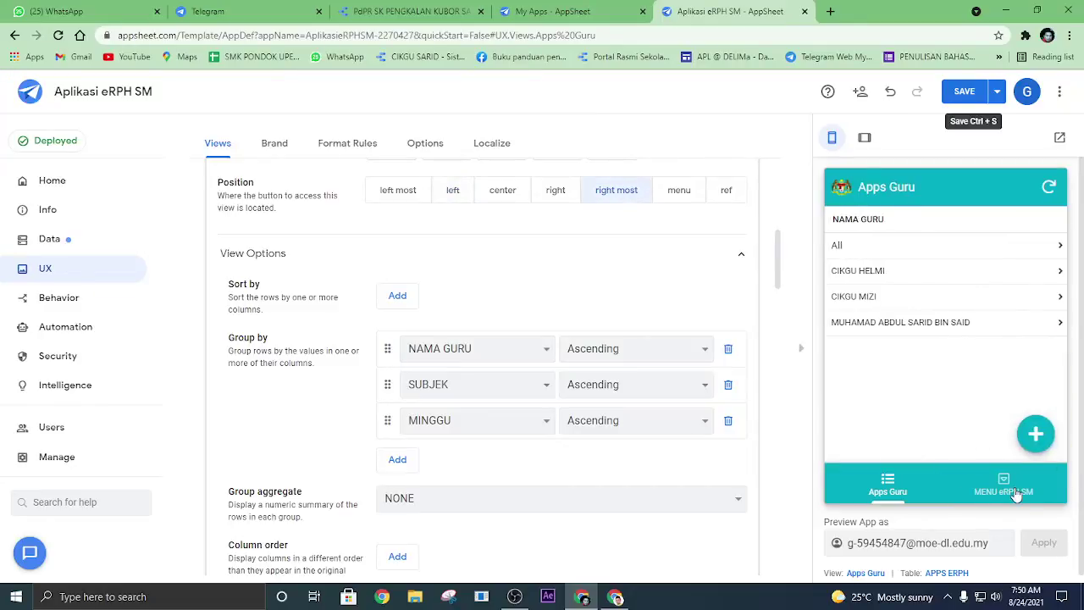
click(965, 95)
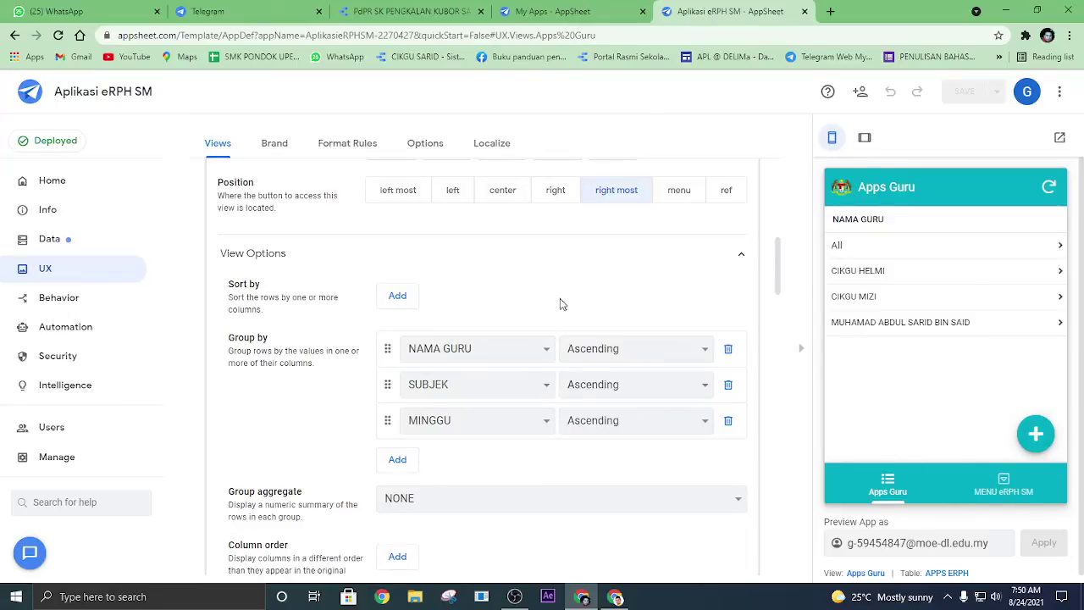
Set the MENU eRPH SM view's position to left most and save the app.
scroll(560, 304, up, 3)
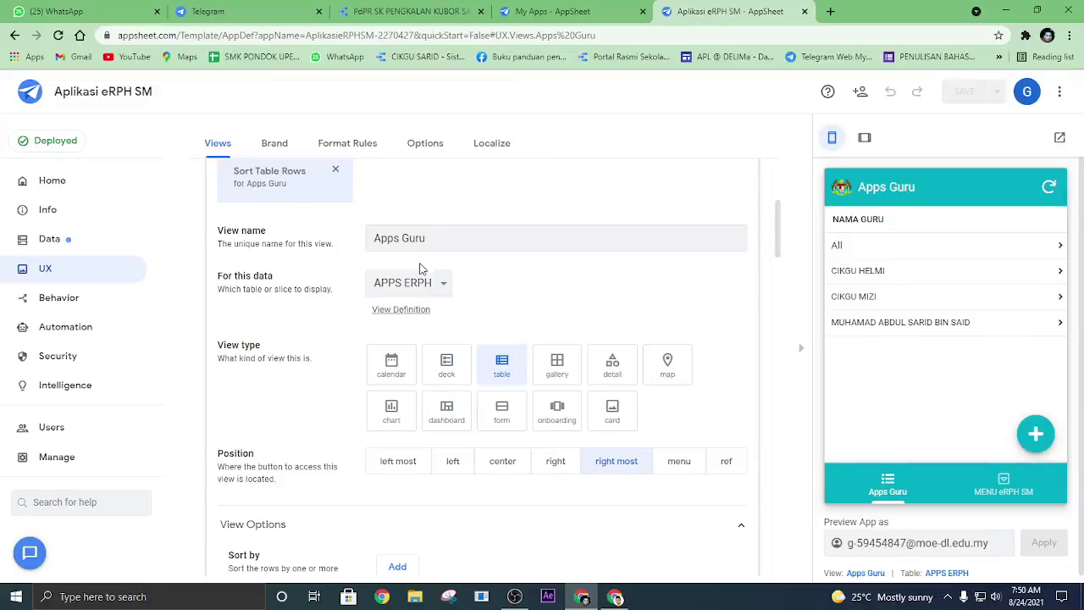
scroll(471, 262, up, 3)
scroll(460, 271, down, 9)
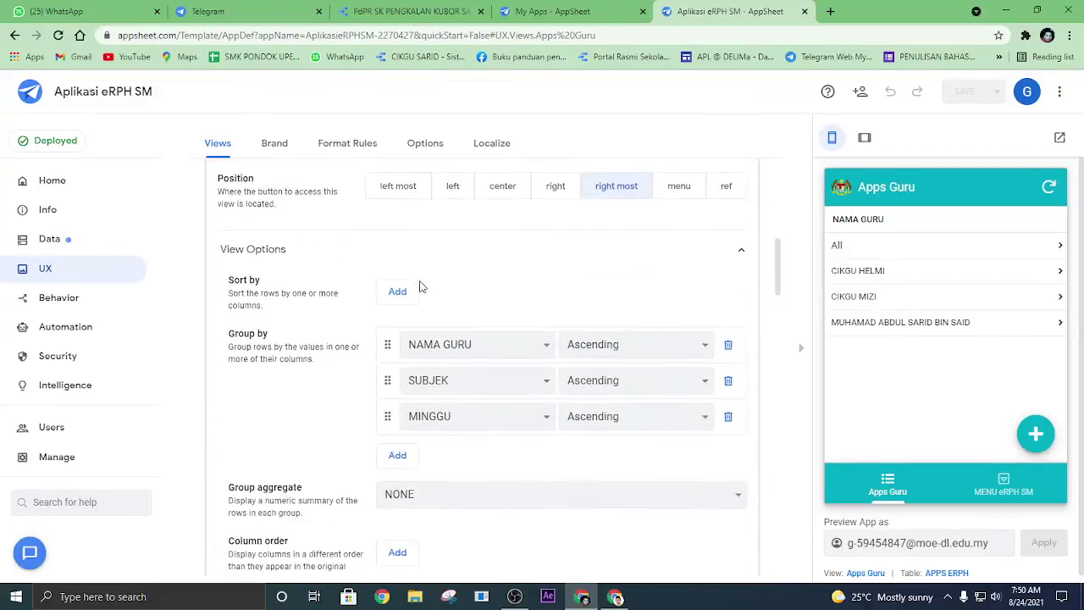
scroll(421, 285, down, 5)
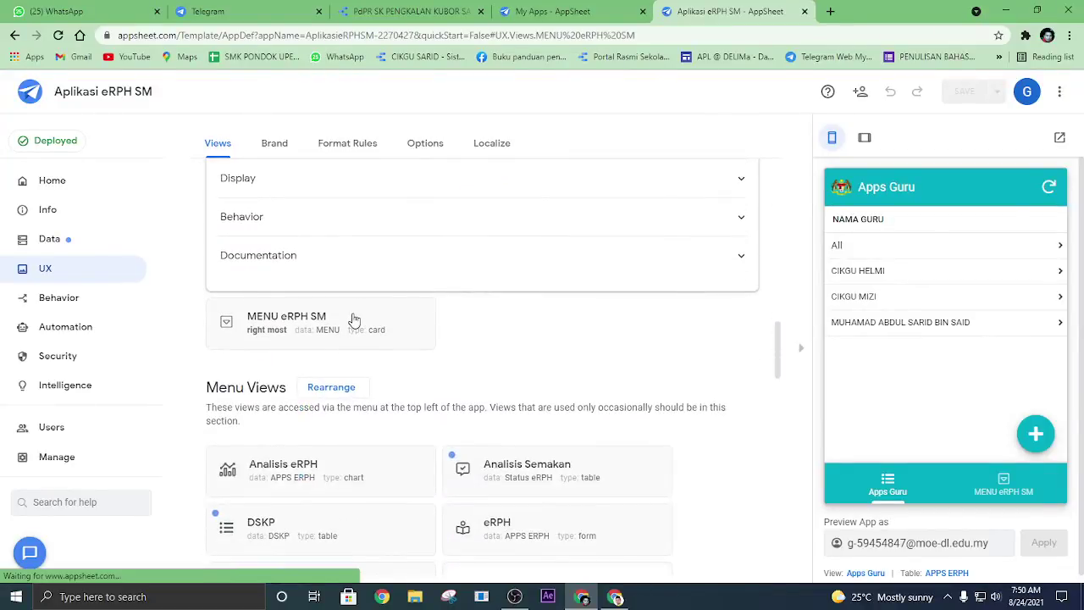
click(354, 319)
scroll(646, 392, down, 2)
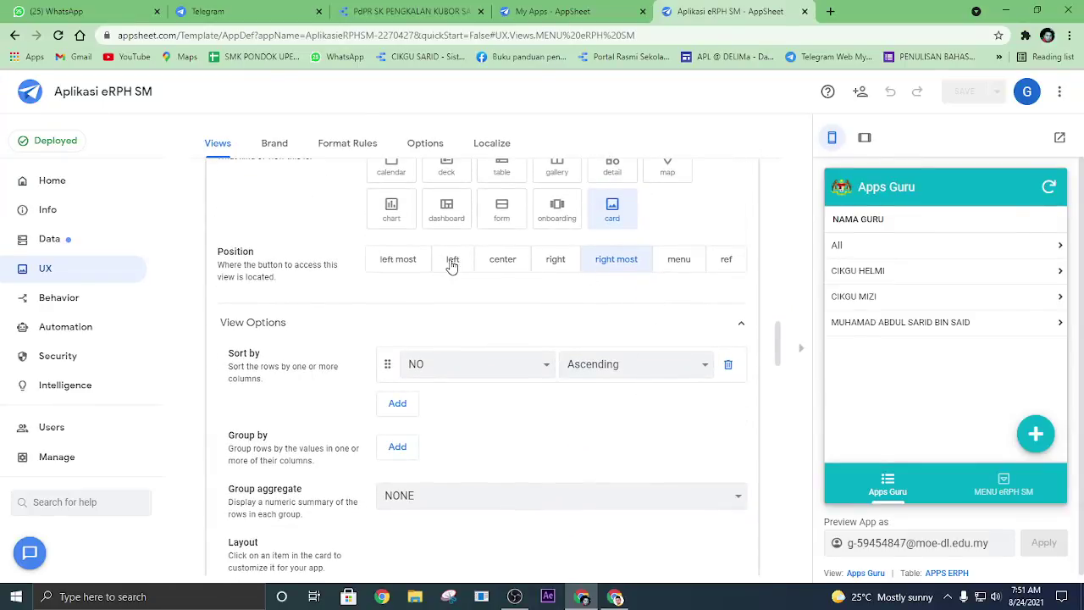
click(401, 261)
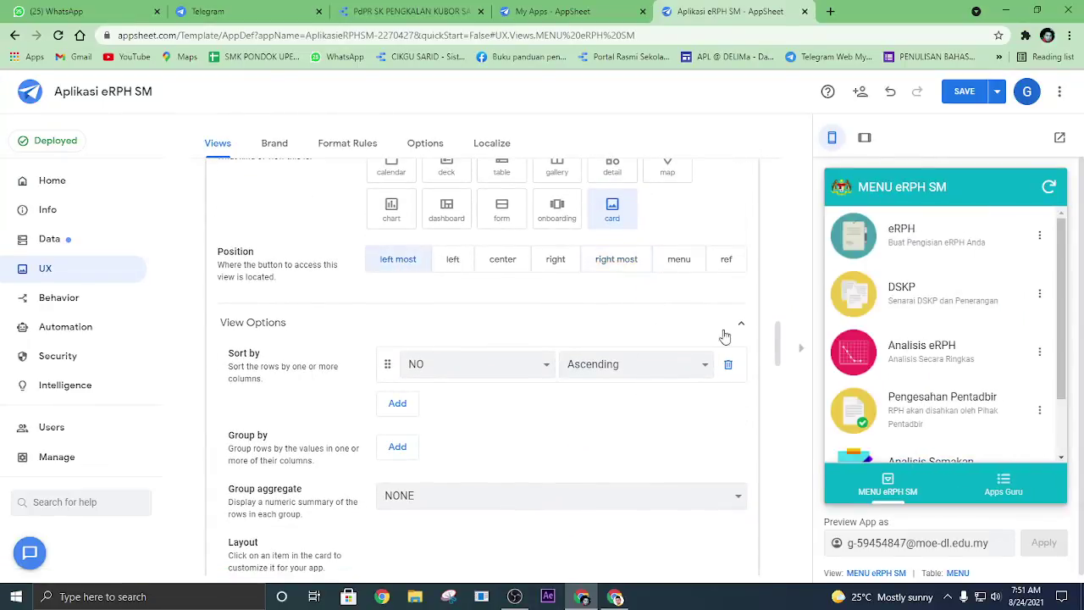
click(960, 95)
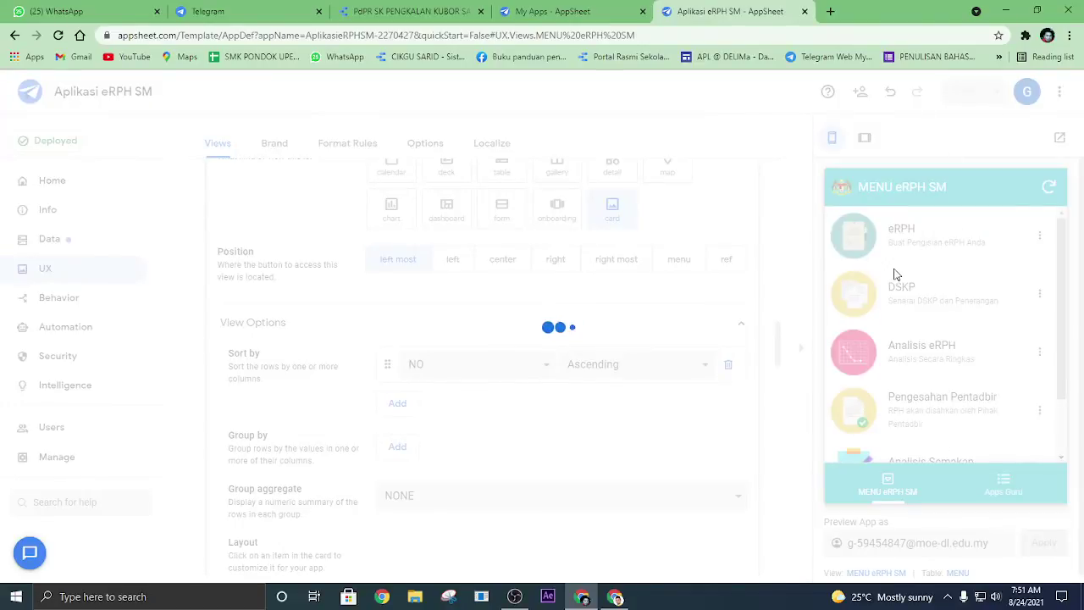
Search the Apps Guru view's display icons for "peop", choose the light three-person group icon and save the app.
click(1005, 476)
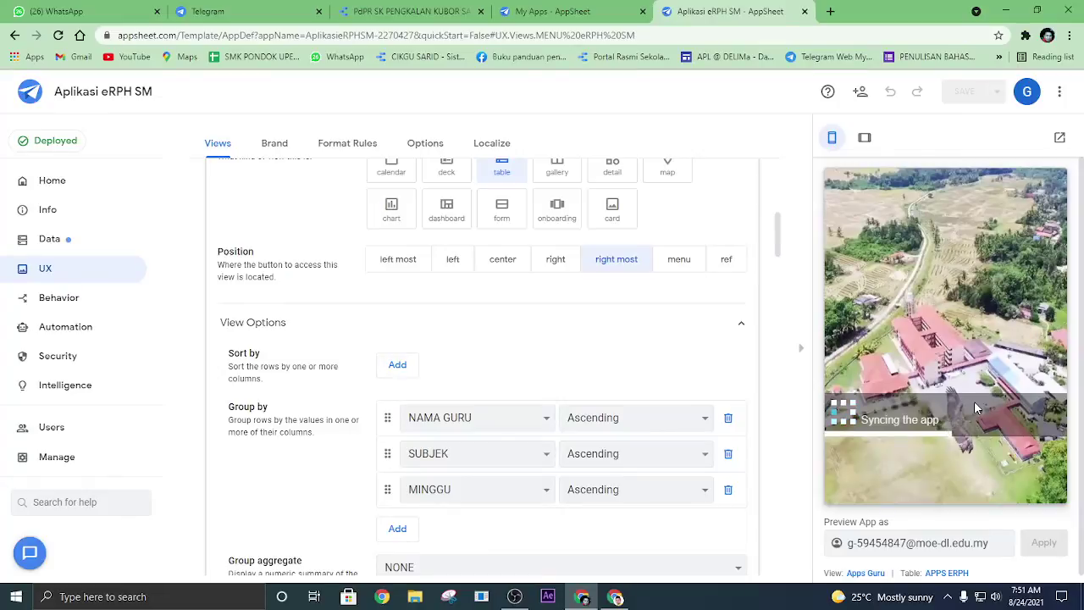
scroll(529, 313, up, 1)
scroll(527, 311, up, 3)
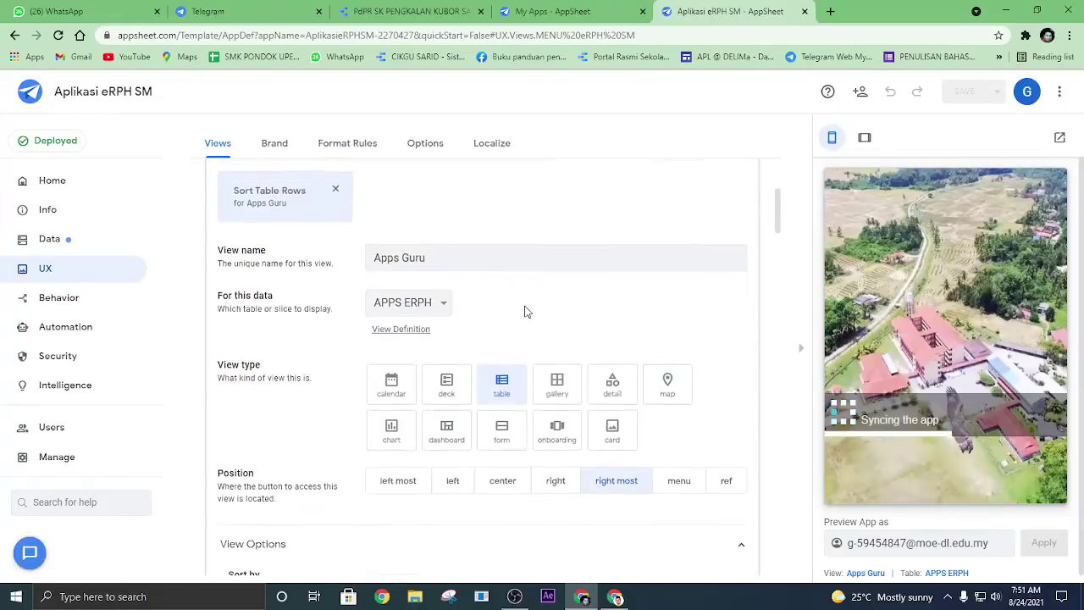
scroll(462, 315, down, 1)
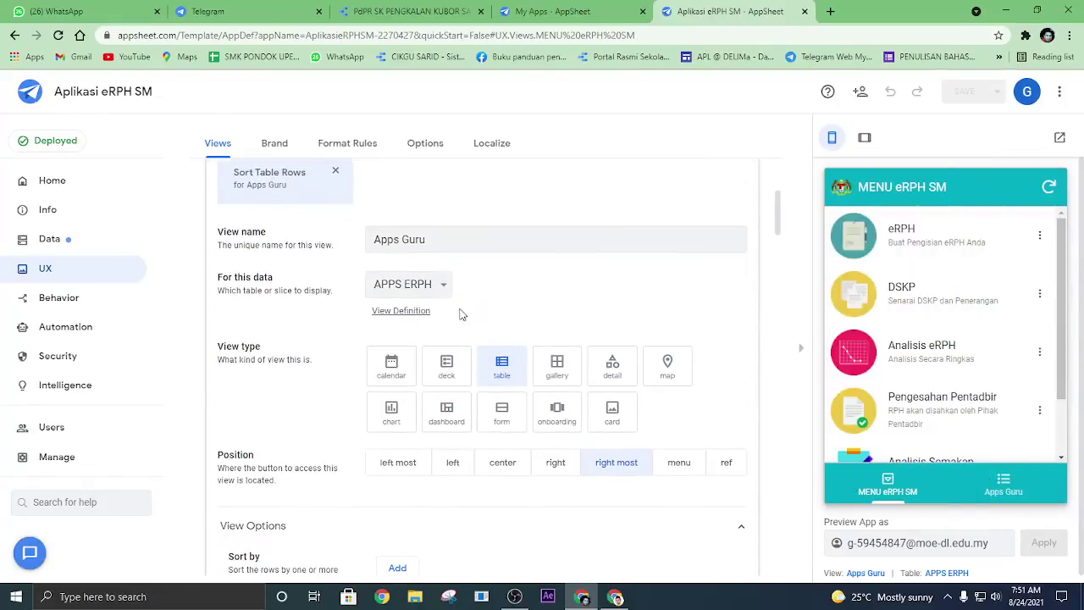
scroll(508, 283, up, 1)
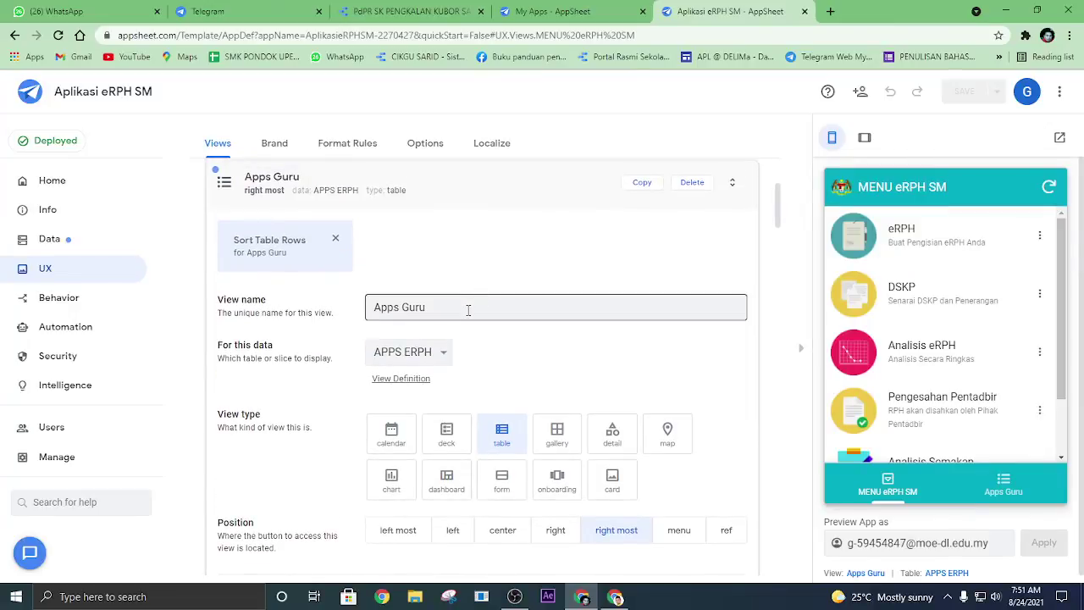
scroll(533, 331, down, 5)
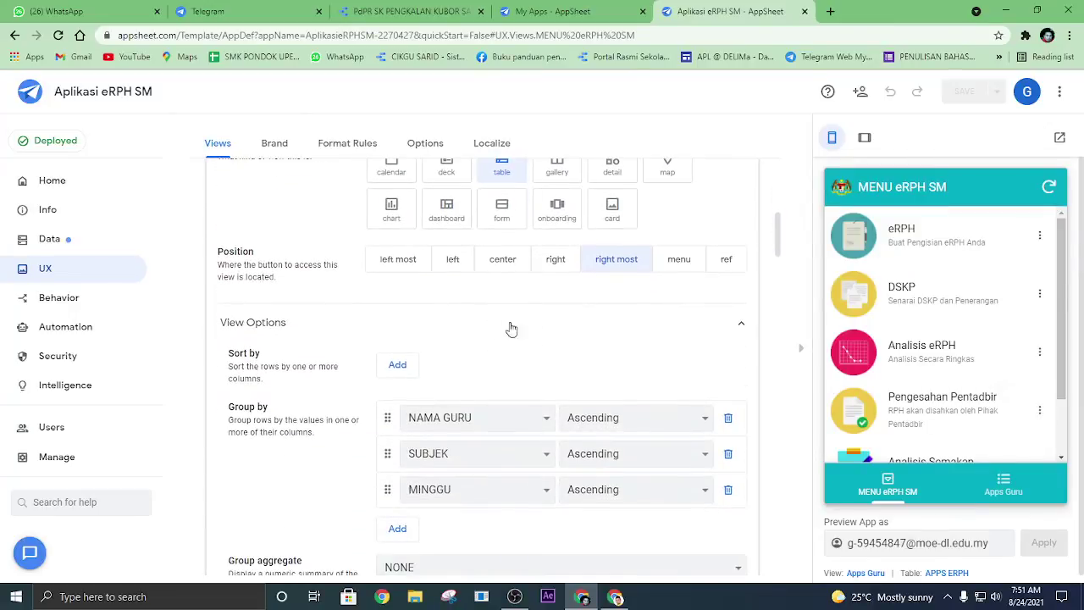
scroll(474, 327, down, 5)
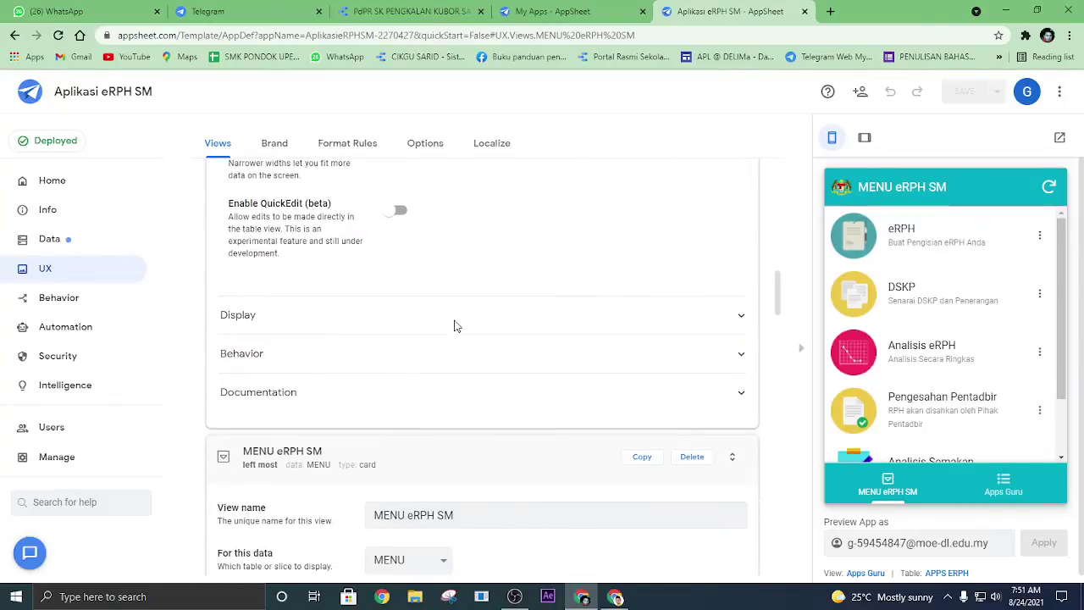
click(353, 322)
scroll(350, 322, down, 1)
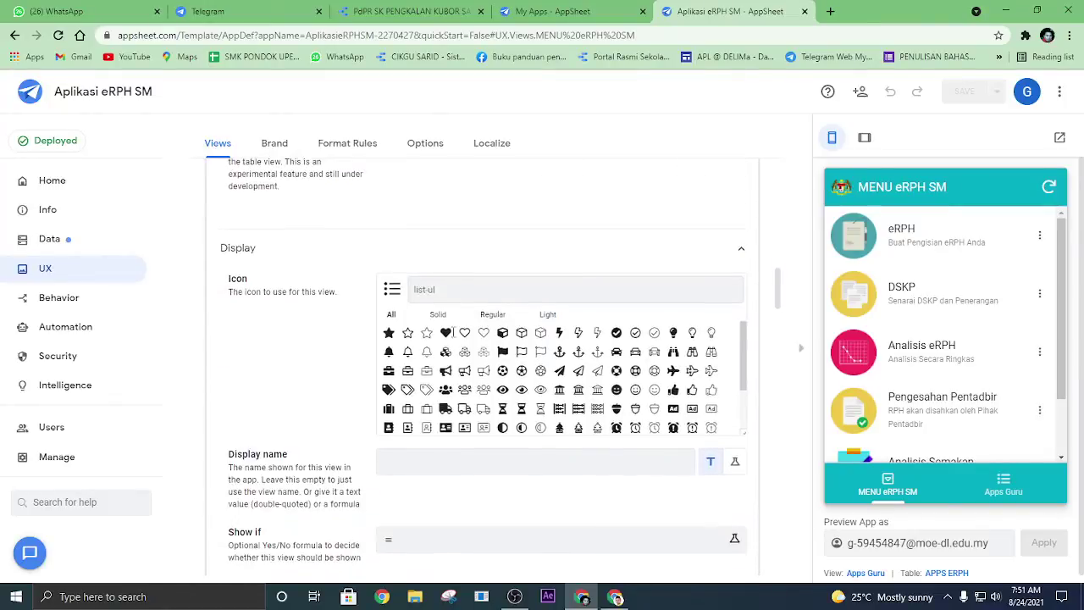
click(479, 289)
text(peop)
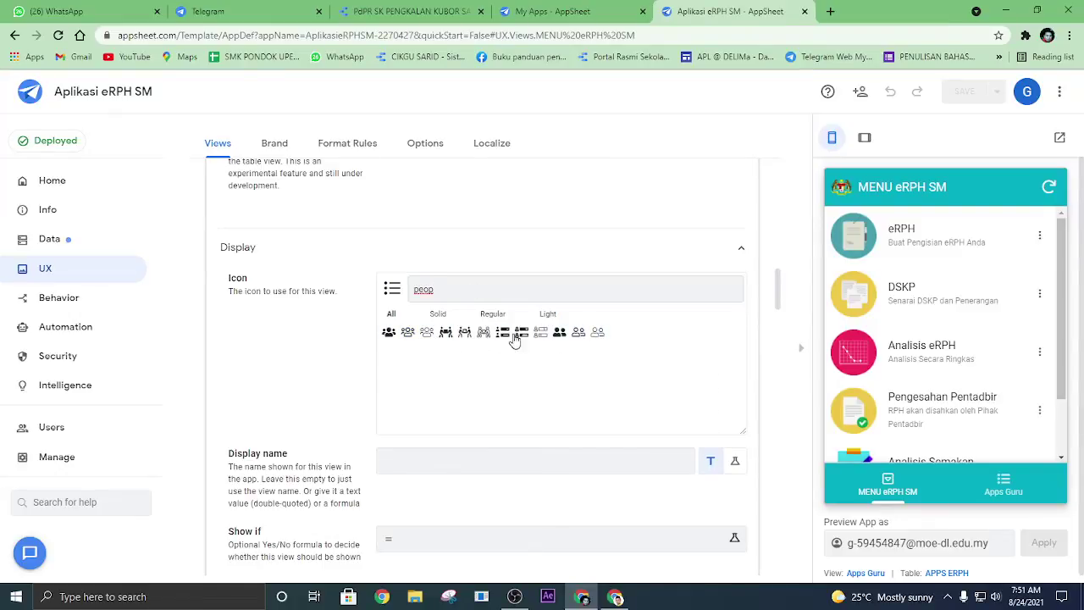
click(427, 335)
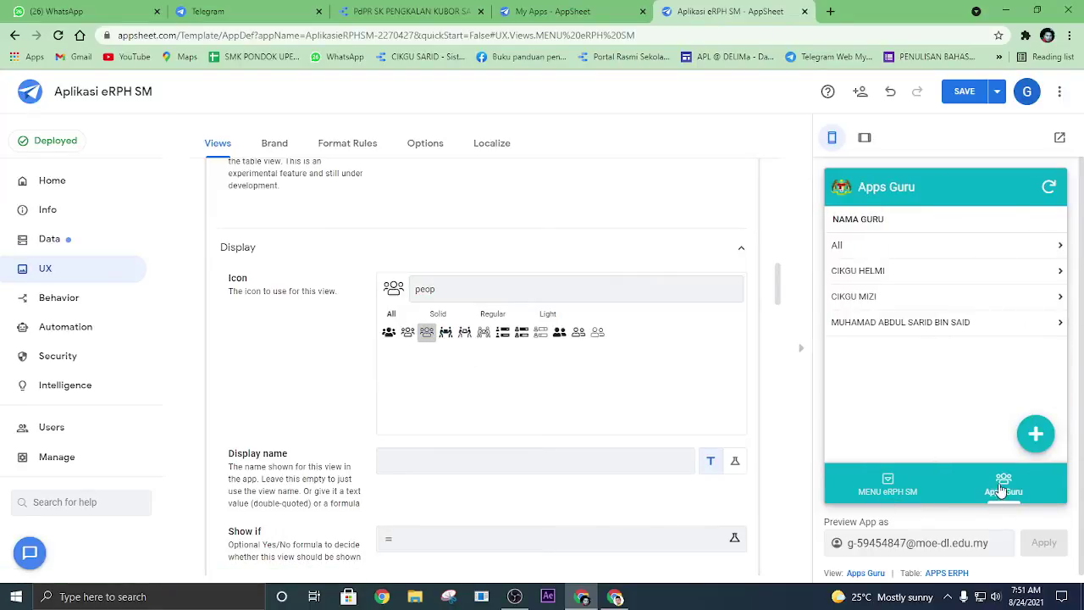
click(963, 92)
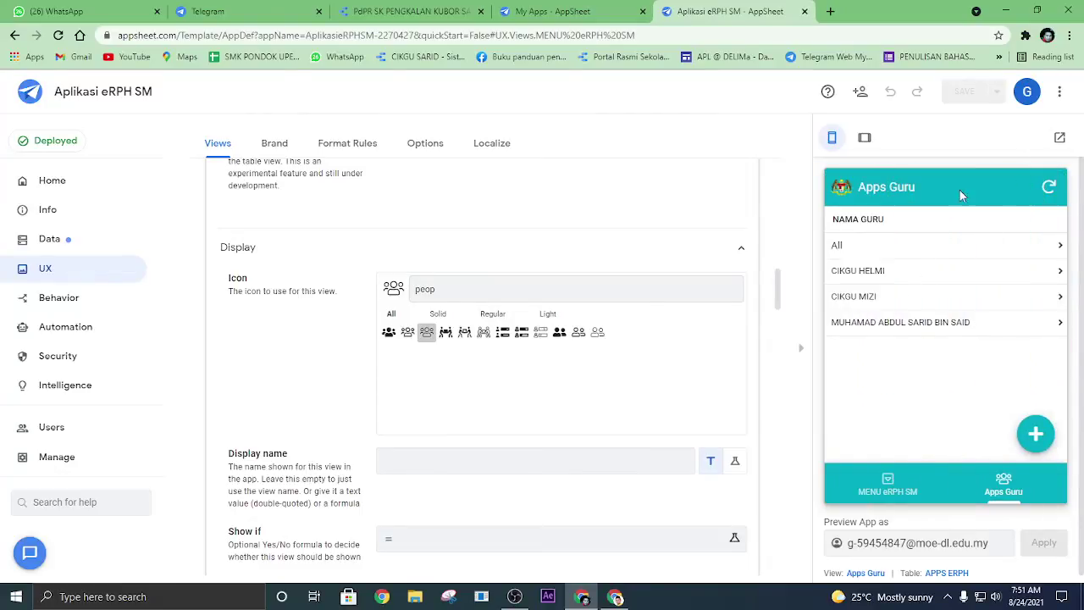
Reload the editor, then open the last teacher's GEOGRAFI record for M3 through Apps Guru in the preview.
key(F5)
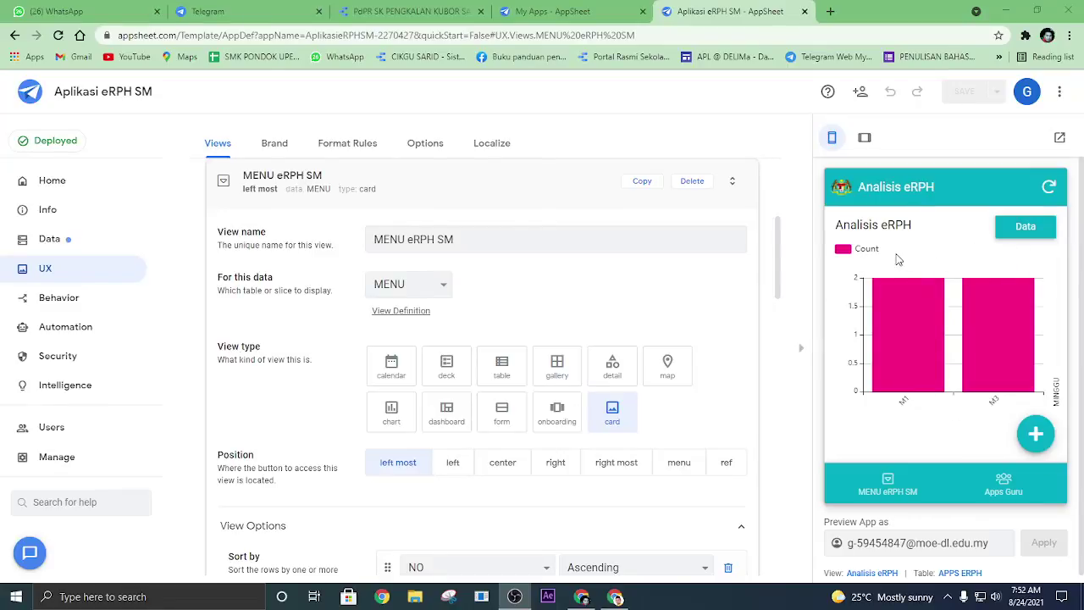
click(888, 480)
scroll(941, 378, down, 1)
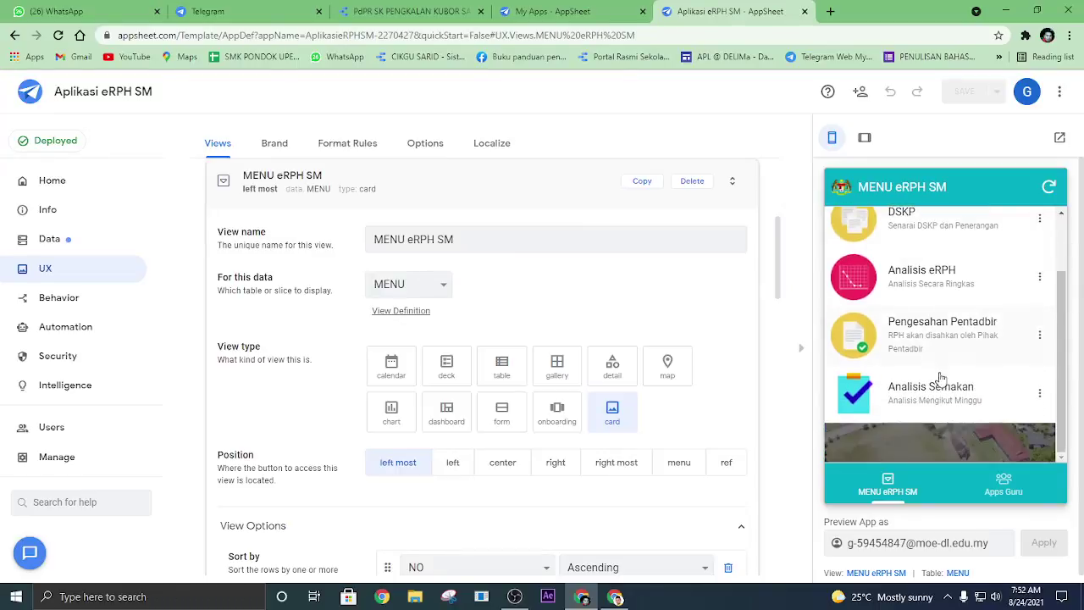
click(1006, 481)
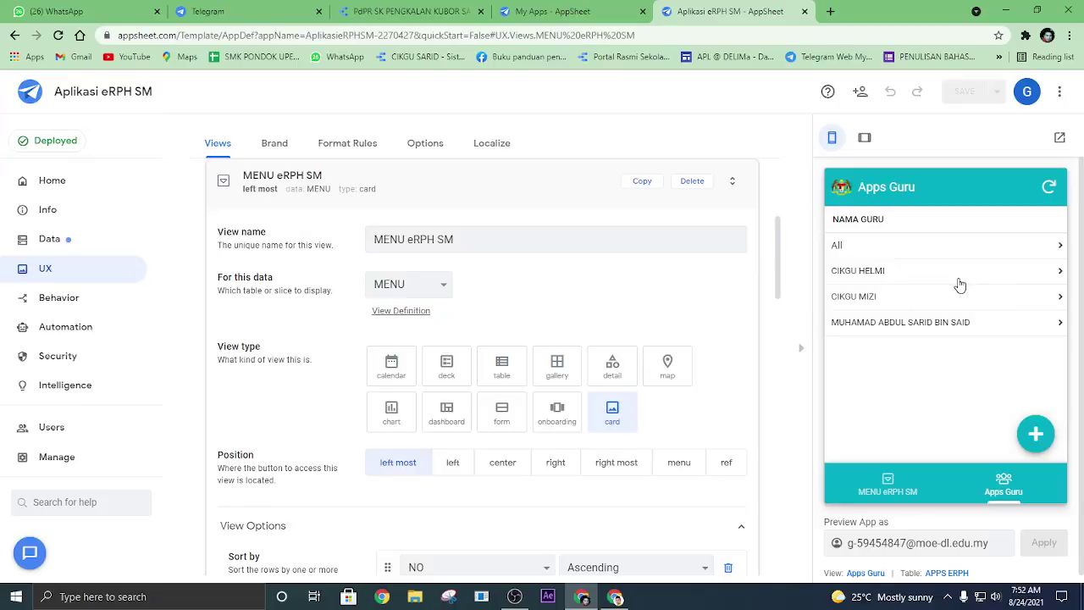
click(894, 325)
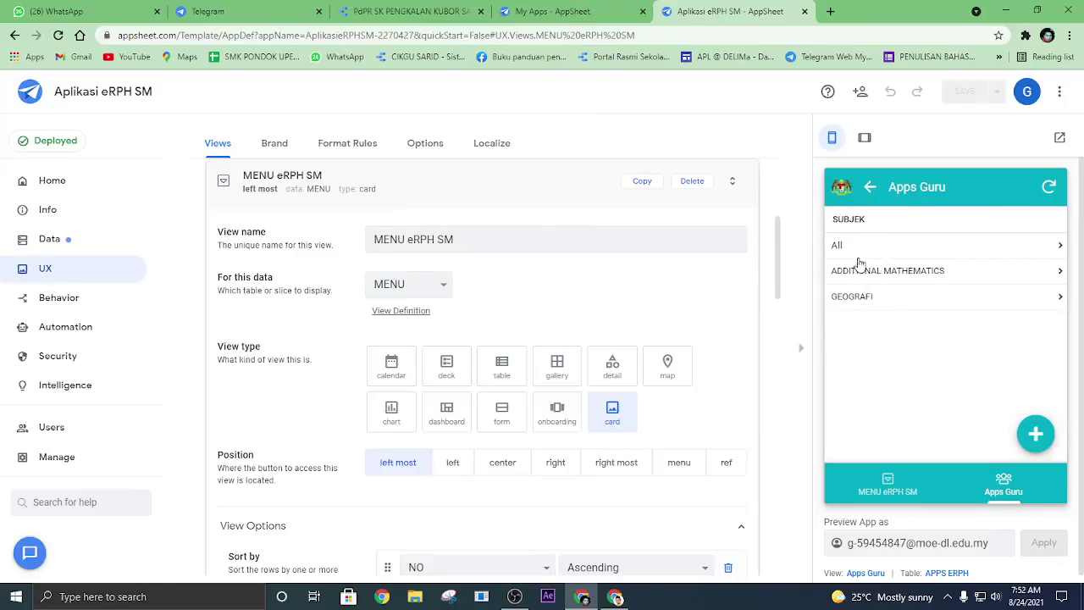
click(860, 294)
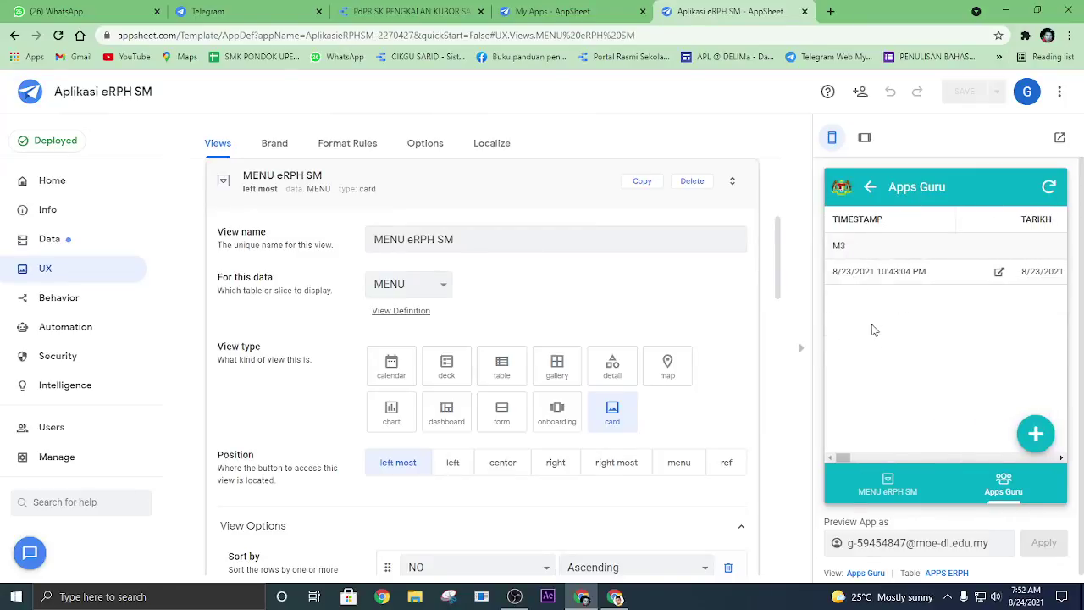
click(898, 273)
Review the GEOGRAFI record's details and open its merged document link, Cetakan eRPH.
scroll(908, 312, down, 10)
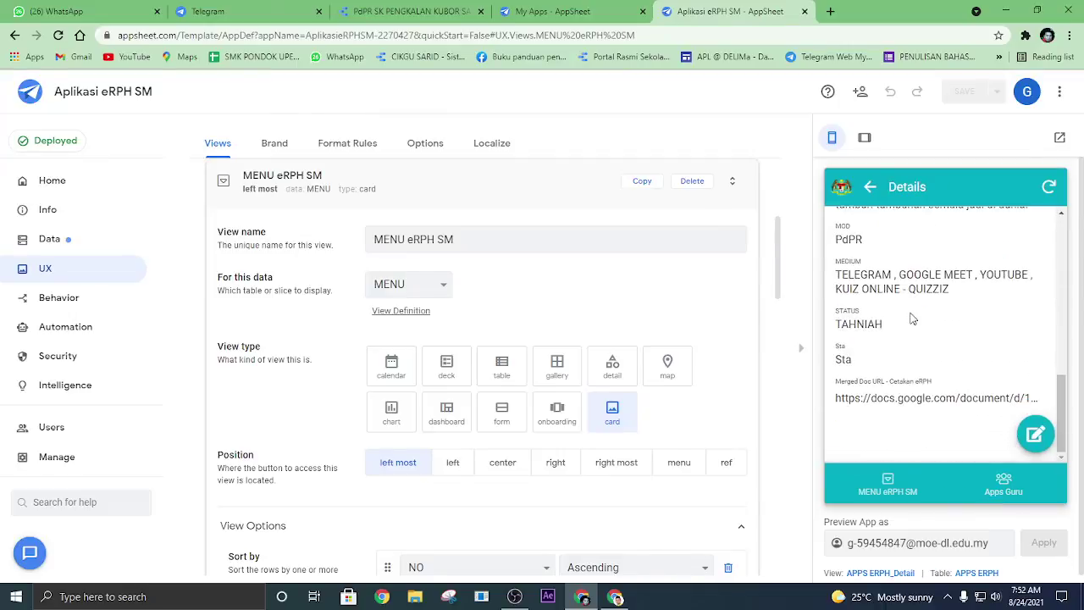
scroll(917, 331, down, 1)
scroll(870, 332, up, 5)
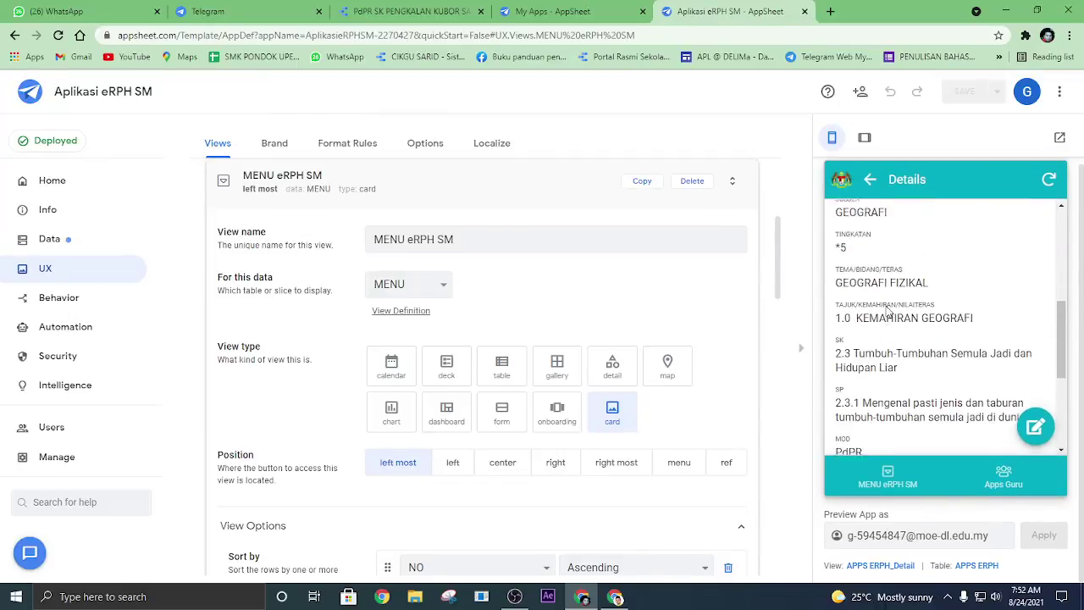
scroll(889, 311, down, 3)
scroll(888, 314, down, 2)
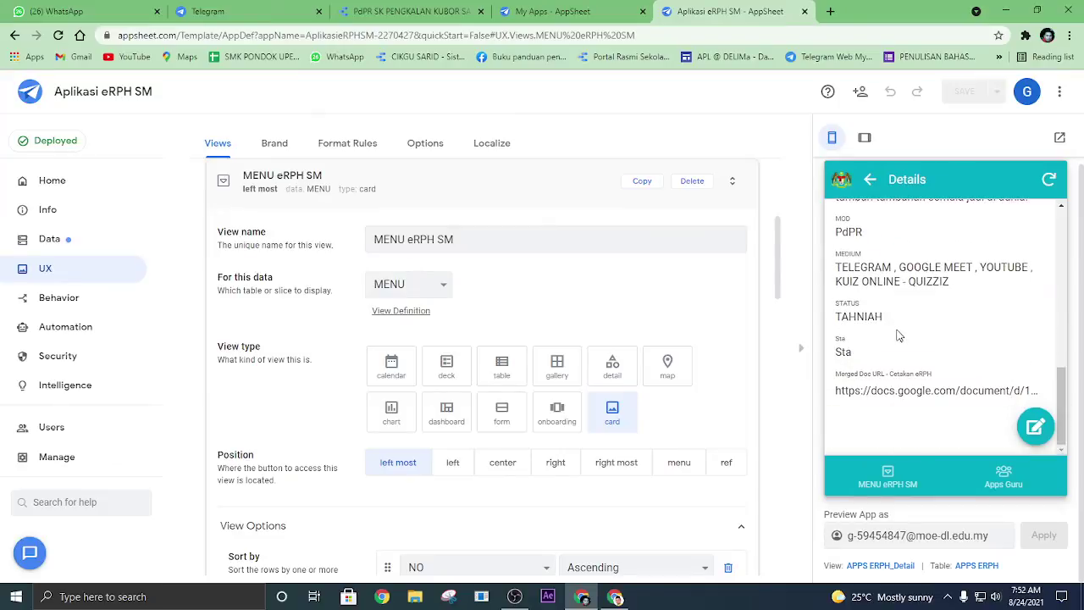
click(904, 391)
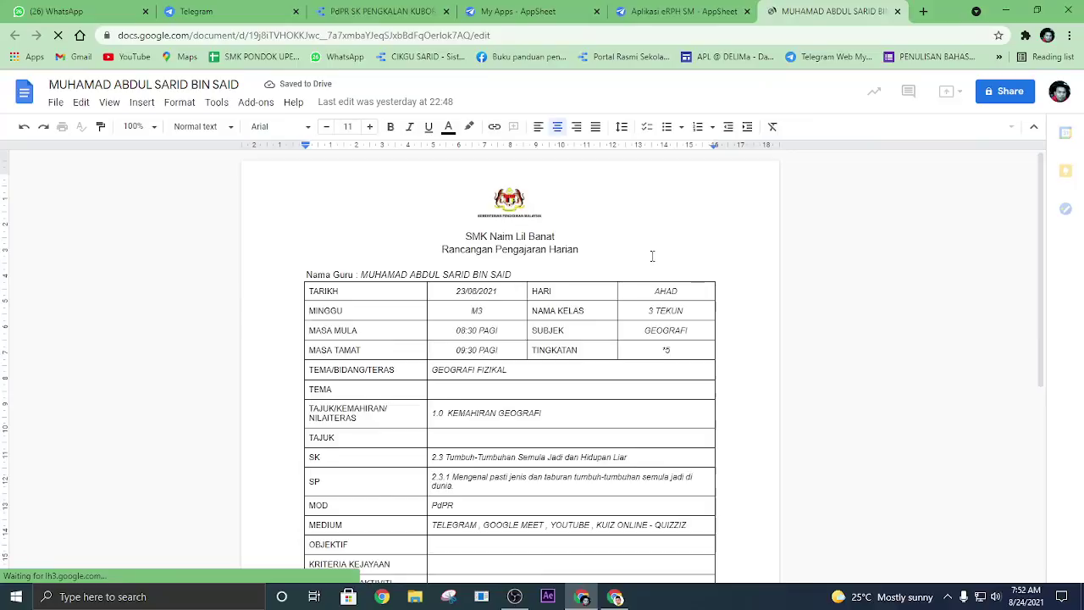
Examine the printed eRPH document's table, including the empty OBJEKTIF and BBM fields.
scroll(644, 257, down, 5)
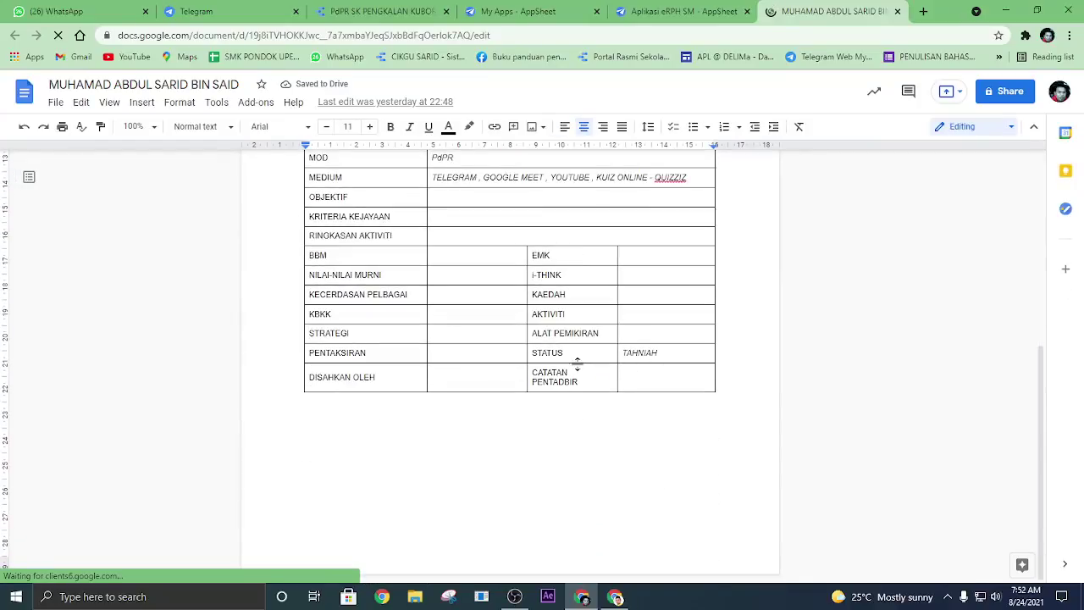
scroll(487, 309, up, 3)
scroll(497, 309, up, 2)
scroll(491, 326, down, 5)
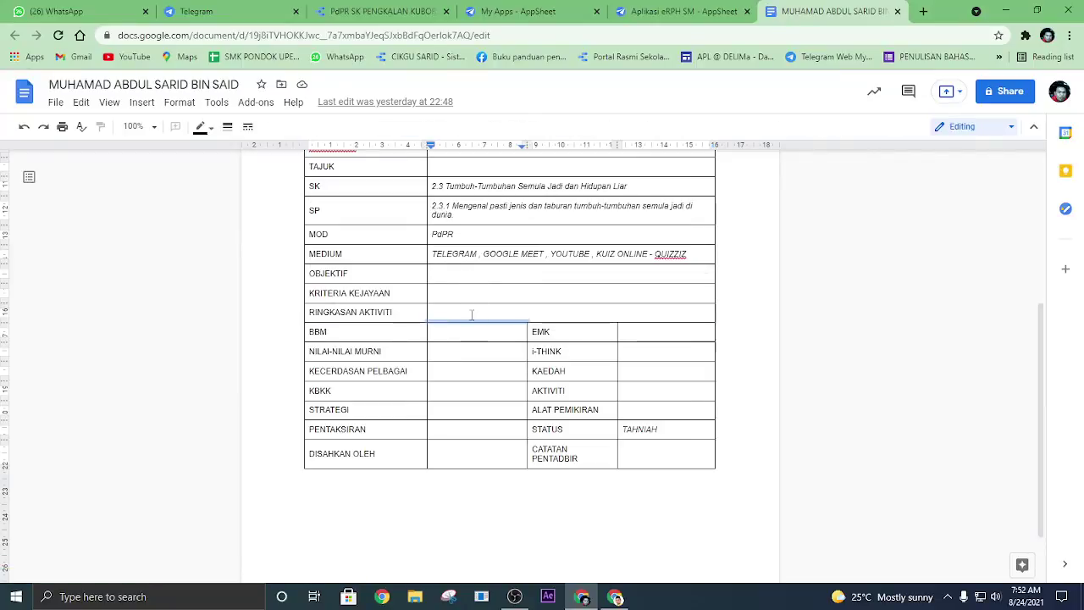
click(479, 326)
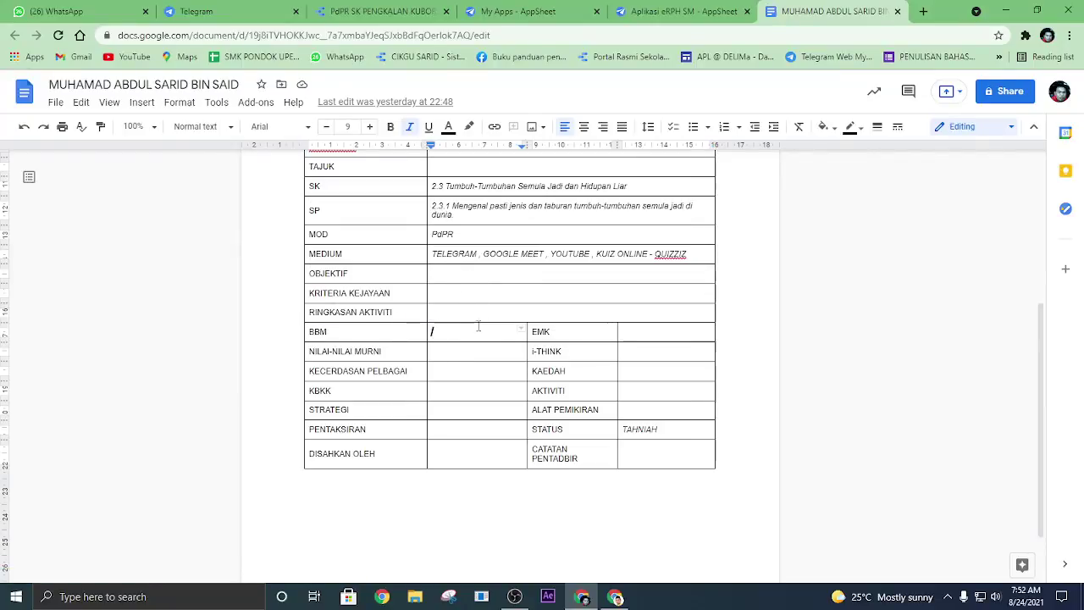
click(475, 275)
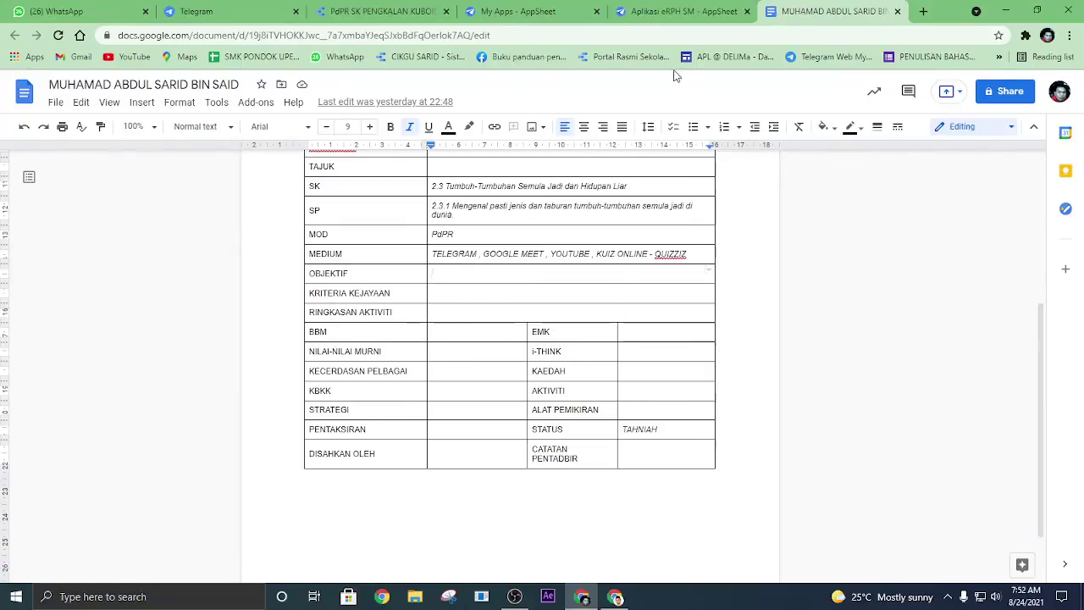
Switch back to the AppSheet editor, leave the record's details and show MENU eRPH SM in the preview.
click(661, 15)
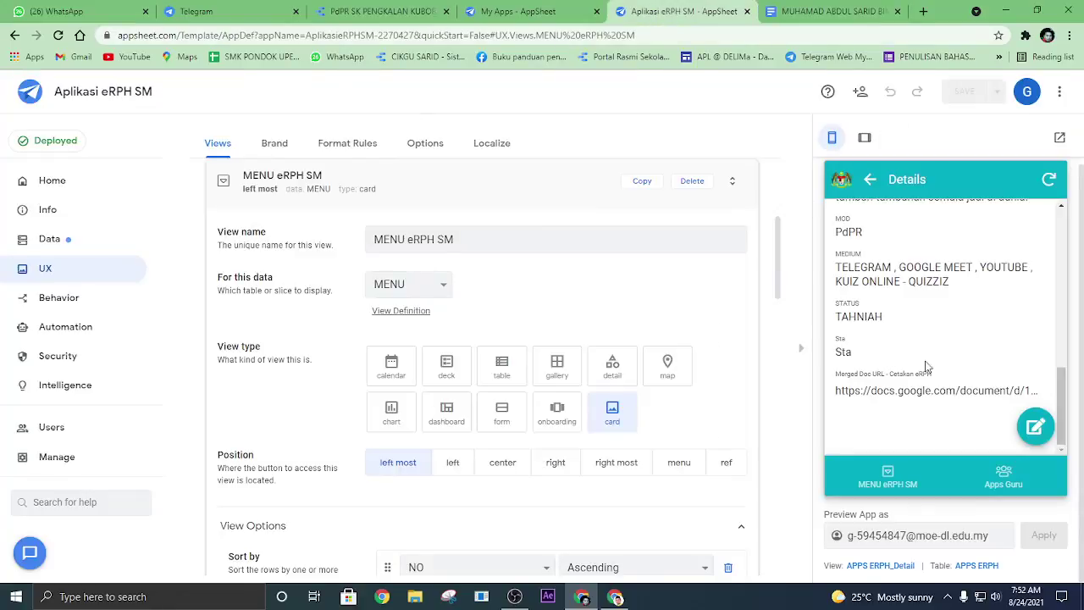
scroll(926, 366, up, 10)
click(861, 176)
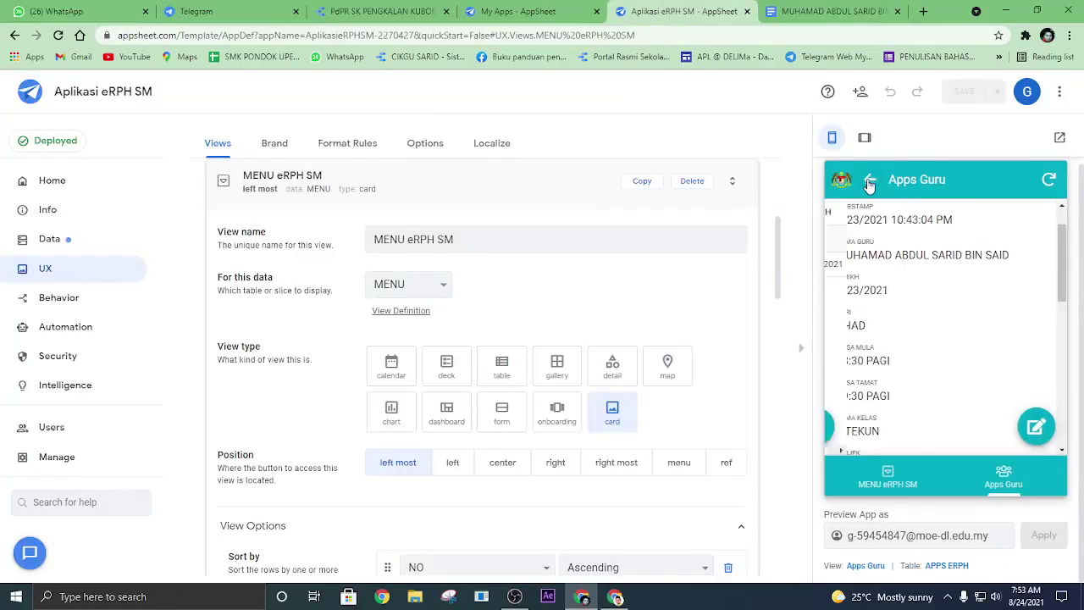
click(900, 476)
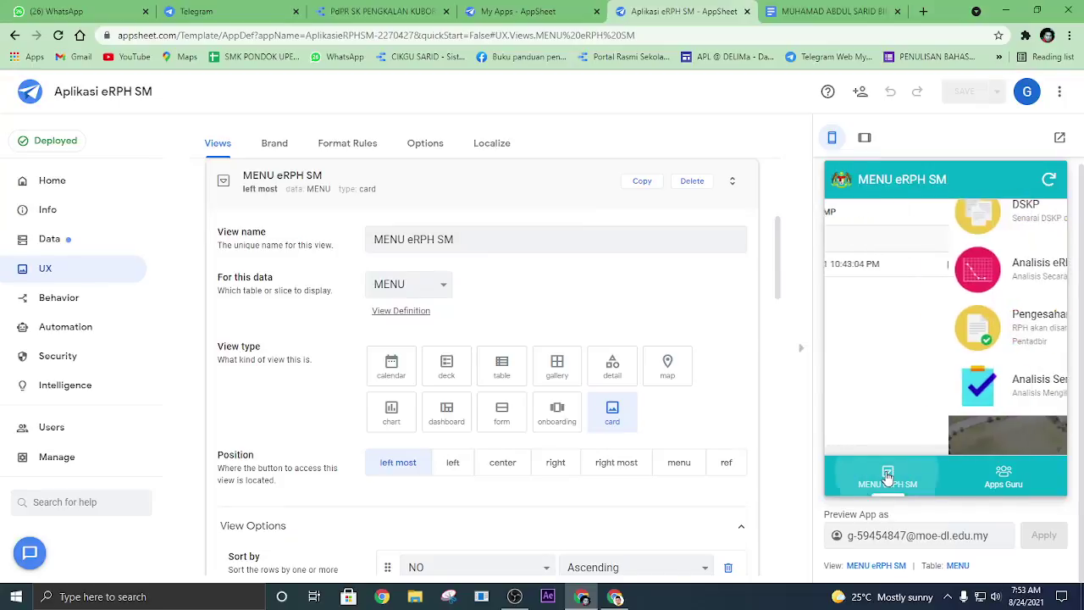